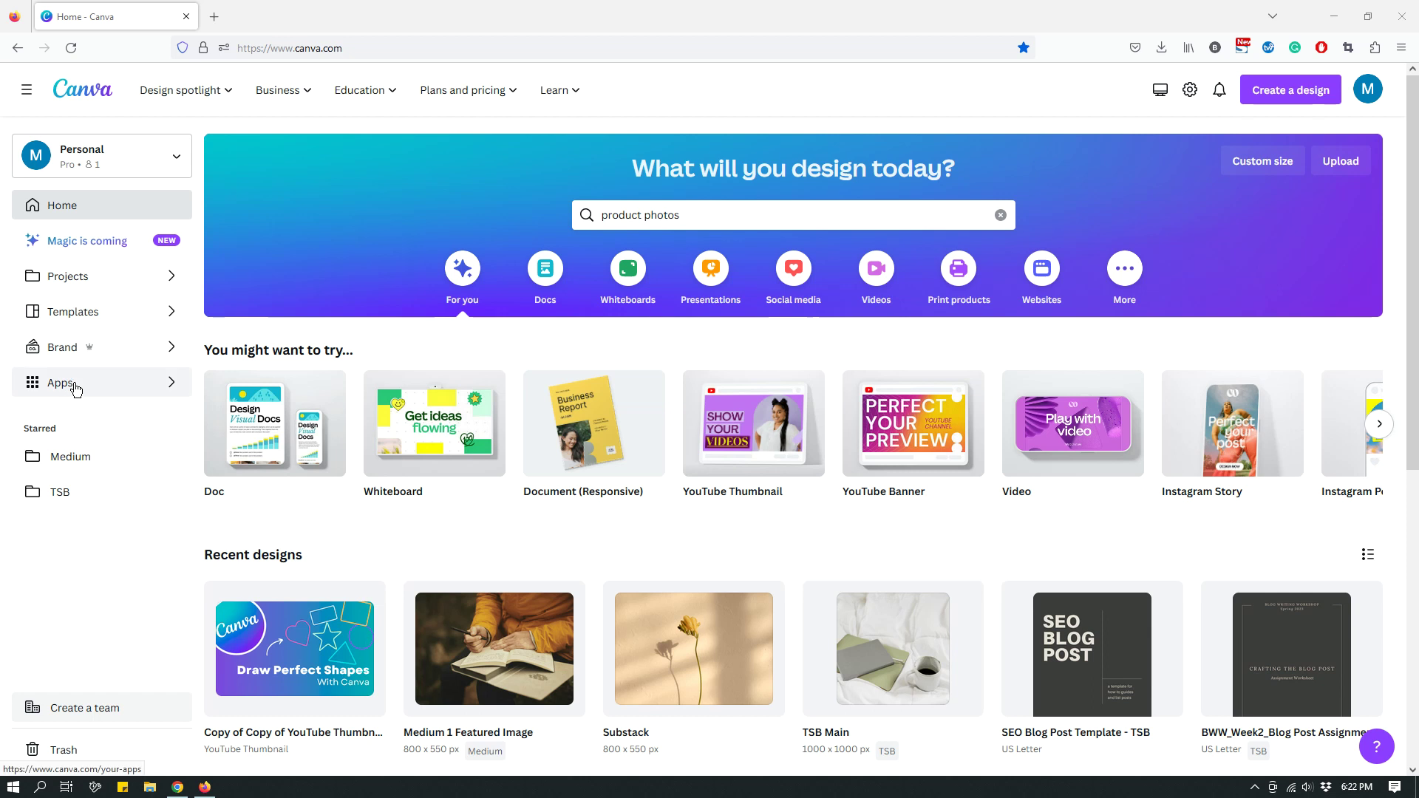
{"action": "left_click", "coordinate": [693, 214]}
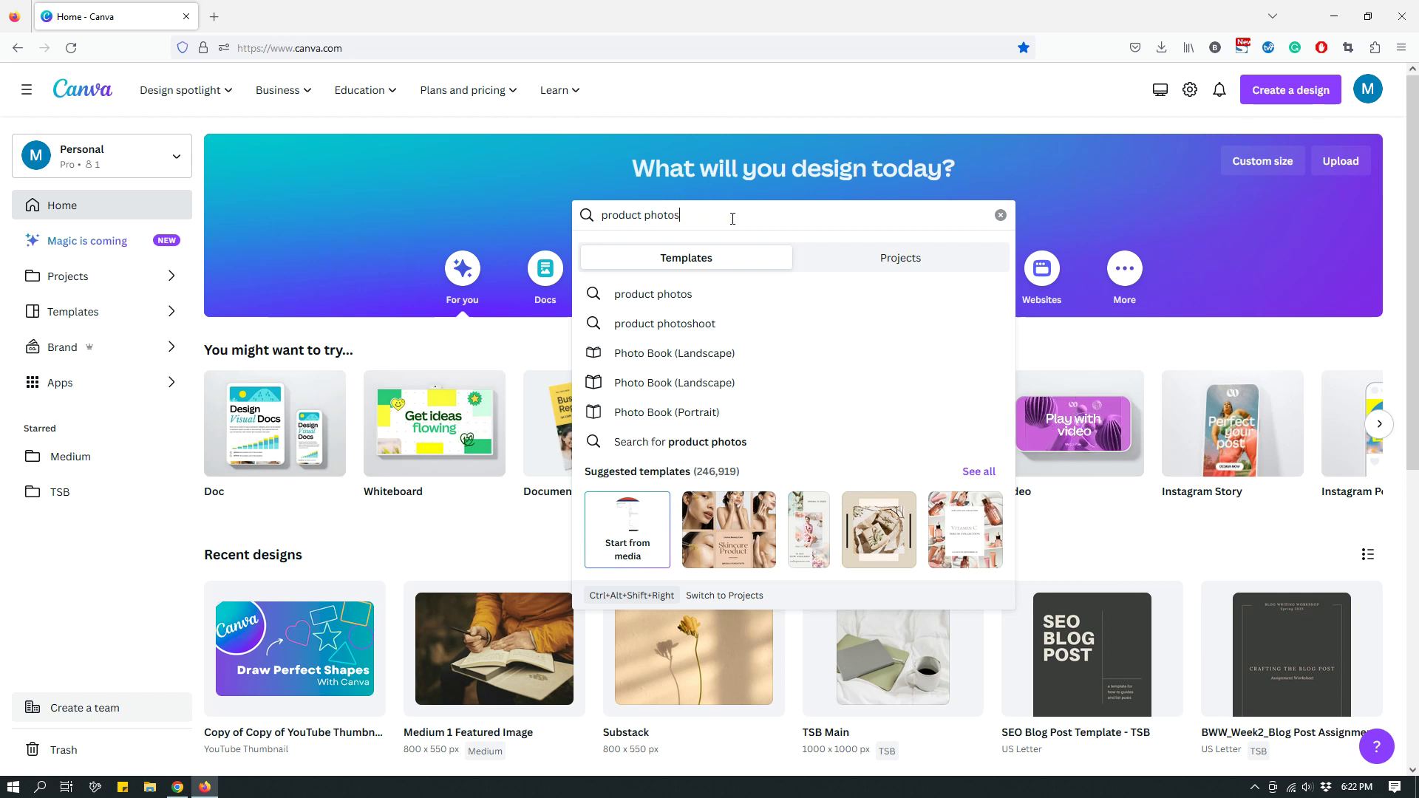
{"action": "key", "text": "Return"}
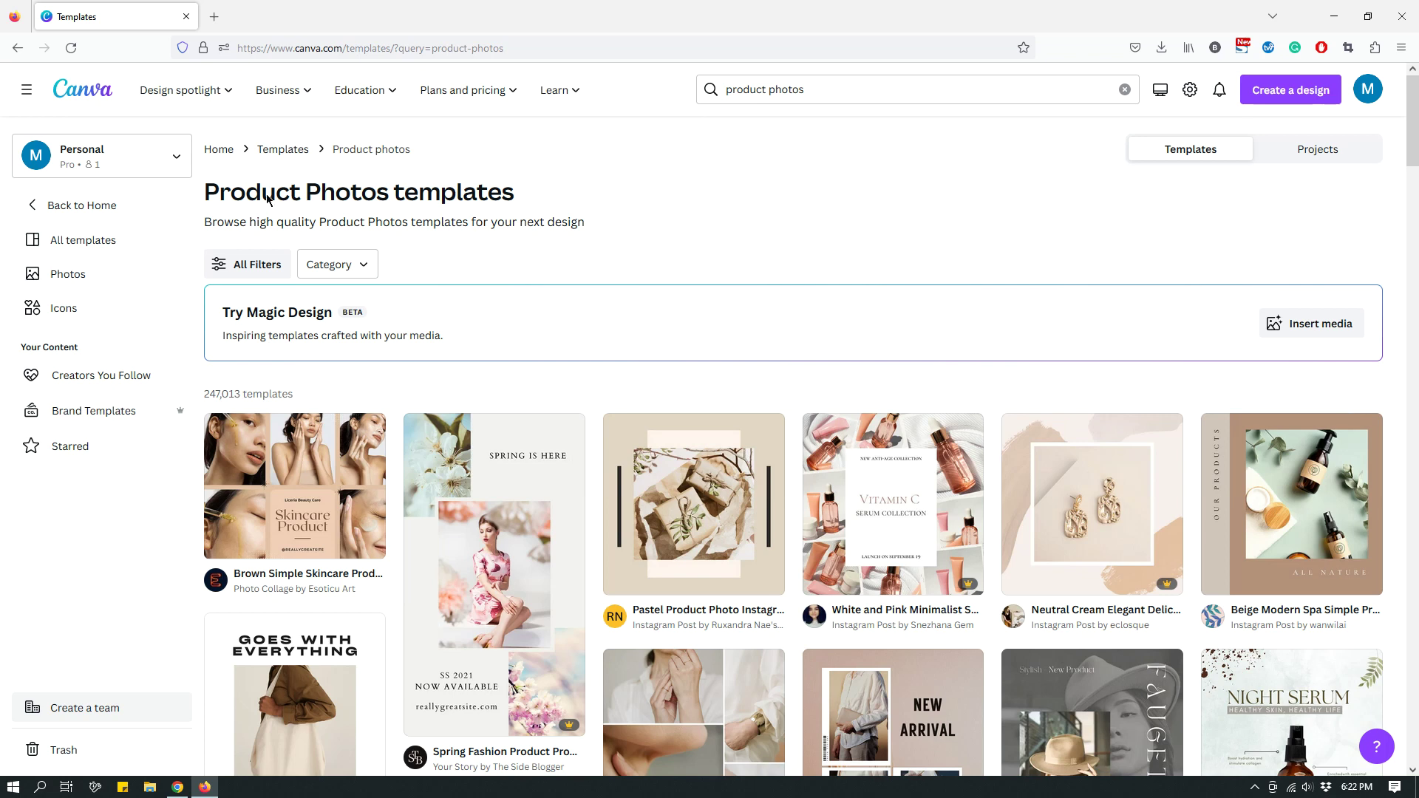
{"action": "scroll", "coordinate": [786, 370], "scroll_direction": "down", "scroll_amount": 5}
{"action": "scroll", "coordinate": [785, 369], "scroll_direction": "up", "scroll_amount": 5}
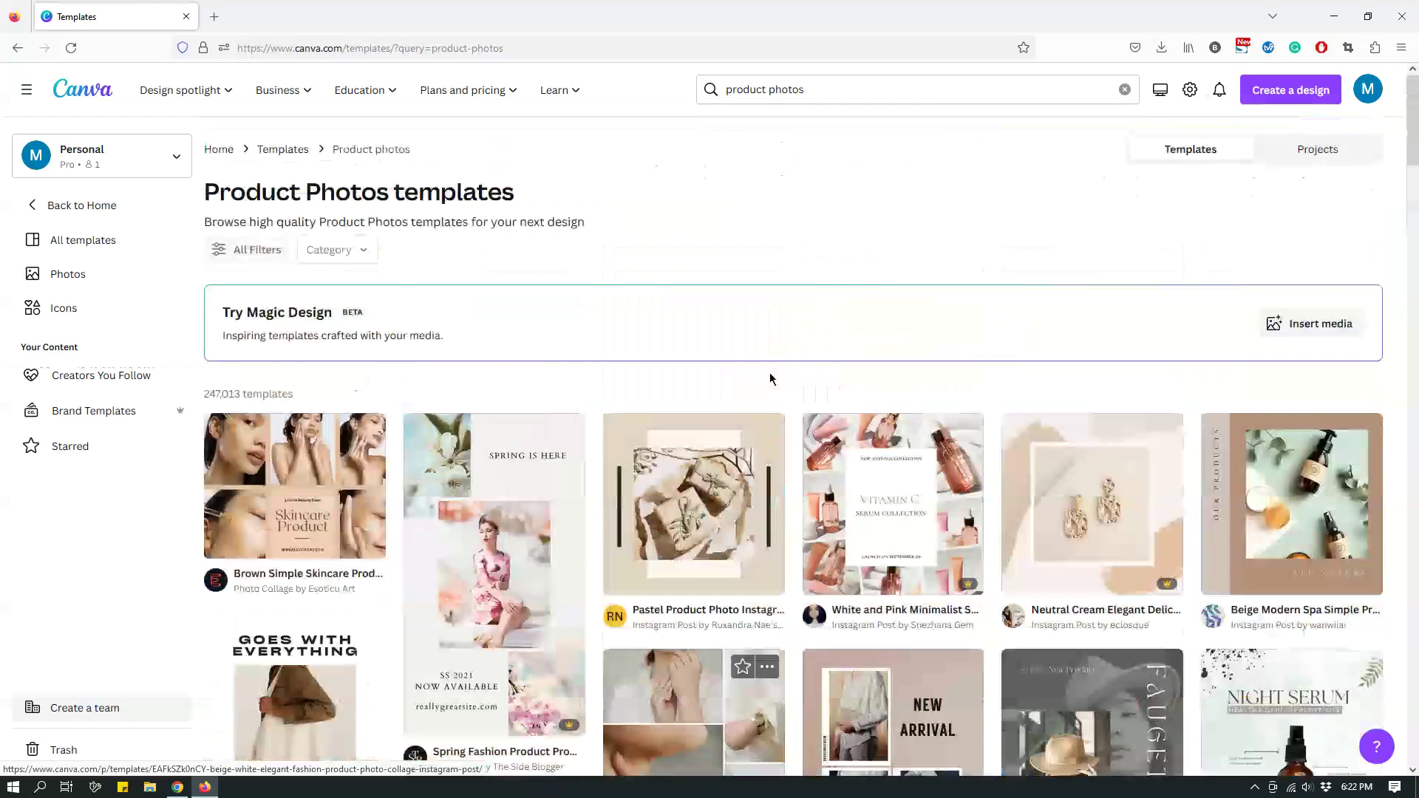
{"action": "left_click", "coordinate": [82, 95]}
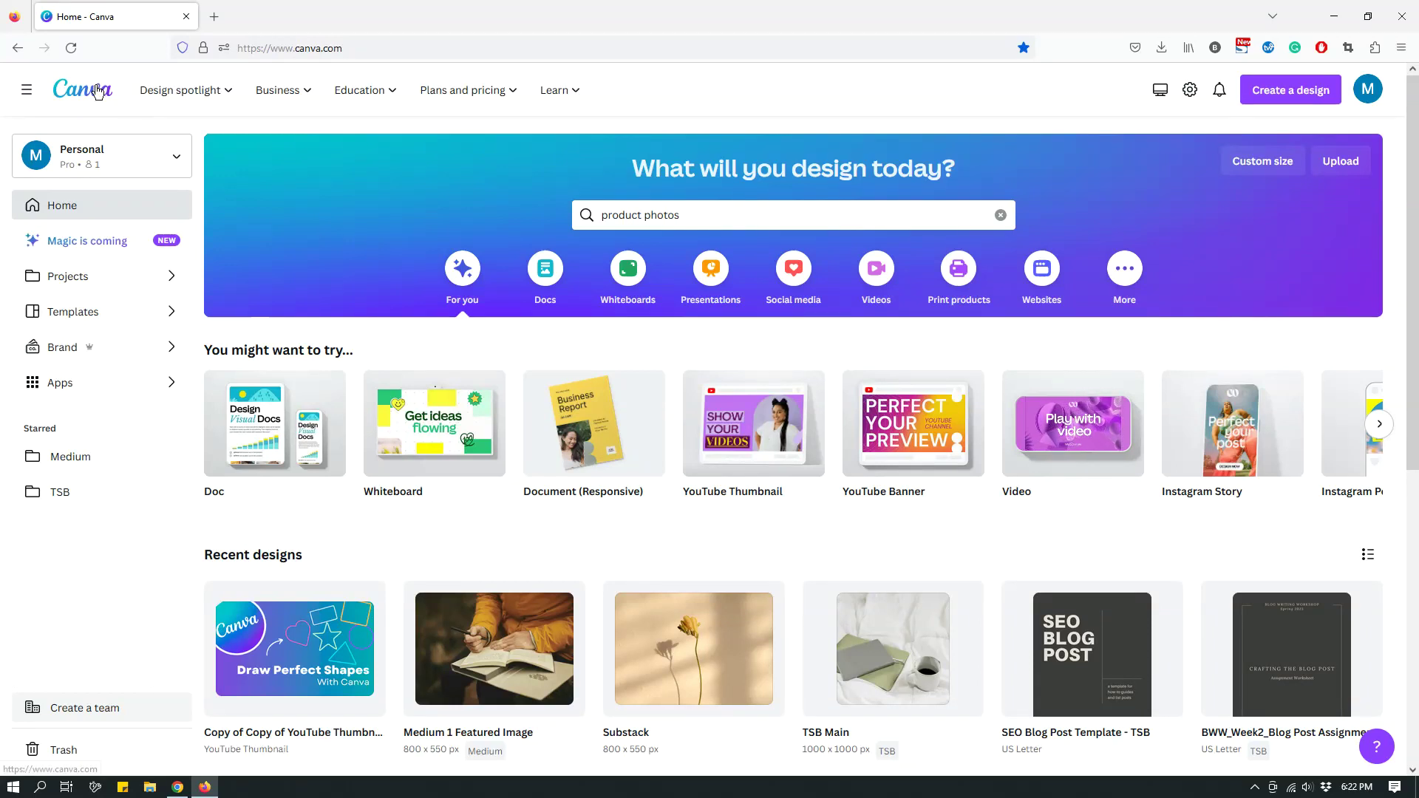
- Search the Canva Apps directory for 'Product Photos'
{"action": "left_click", "coordinate": [77, 389]}
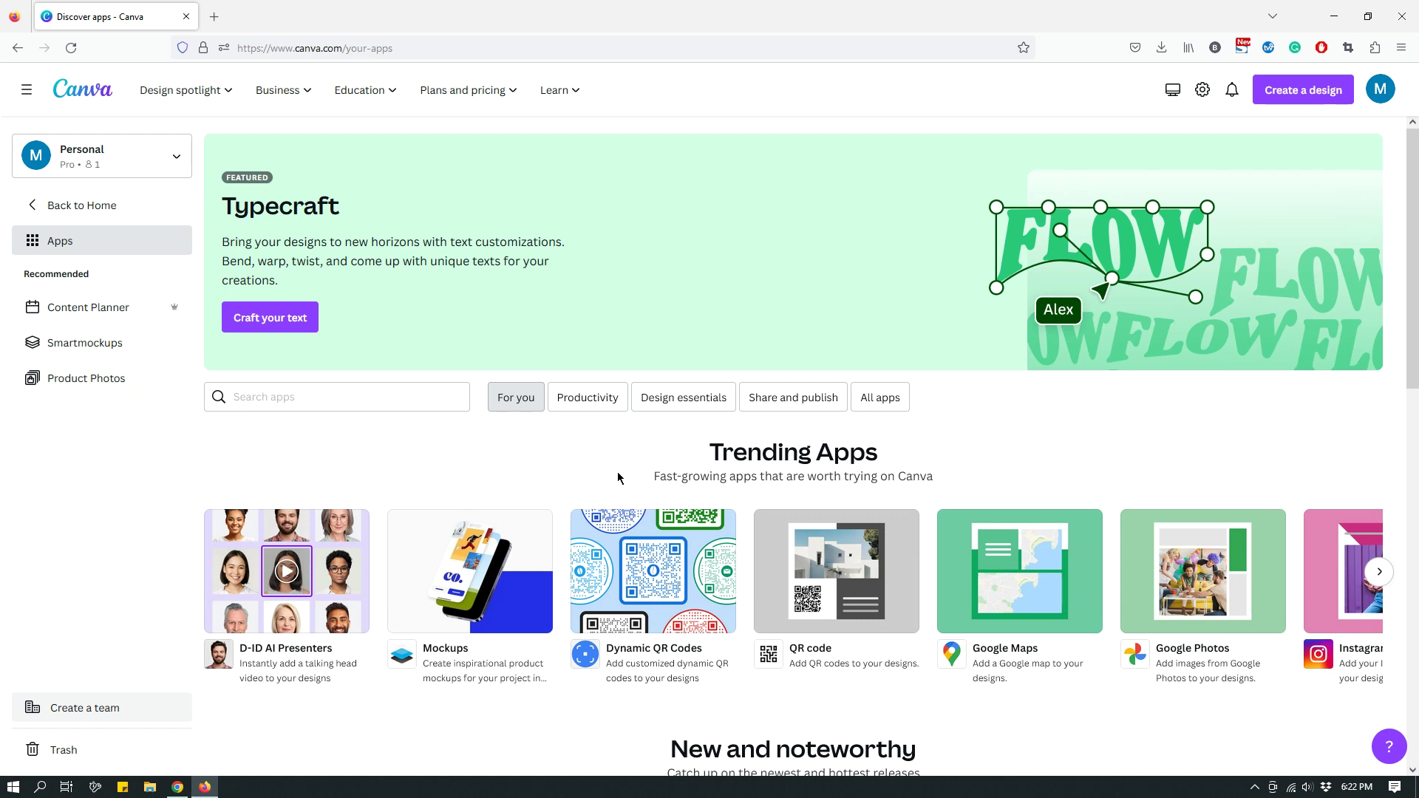
{"action": "left_click", "coordinate": [343, 400]}
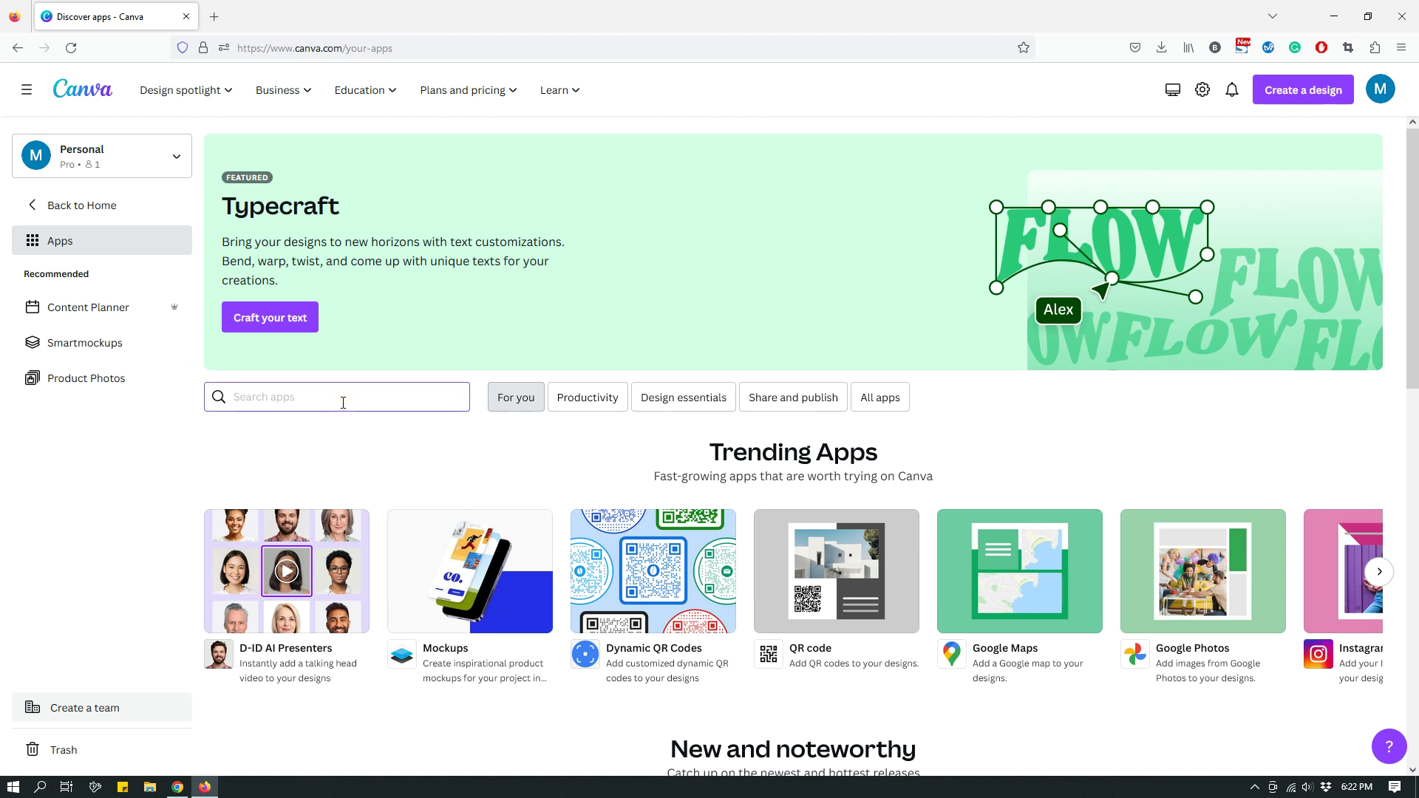
{"action": "type", "text": "Product "}
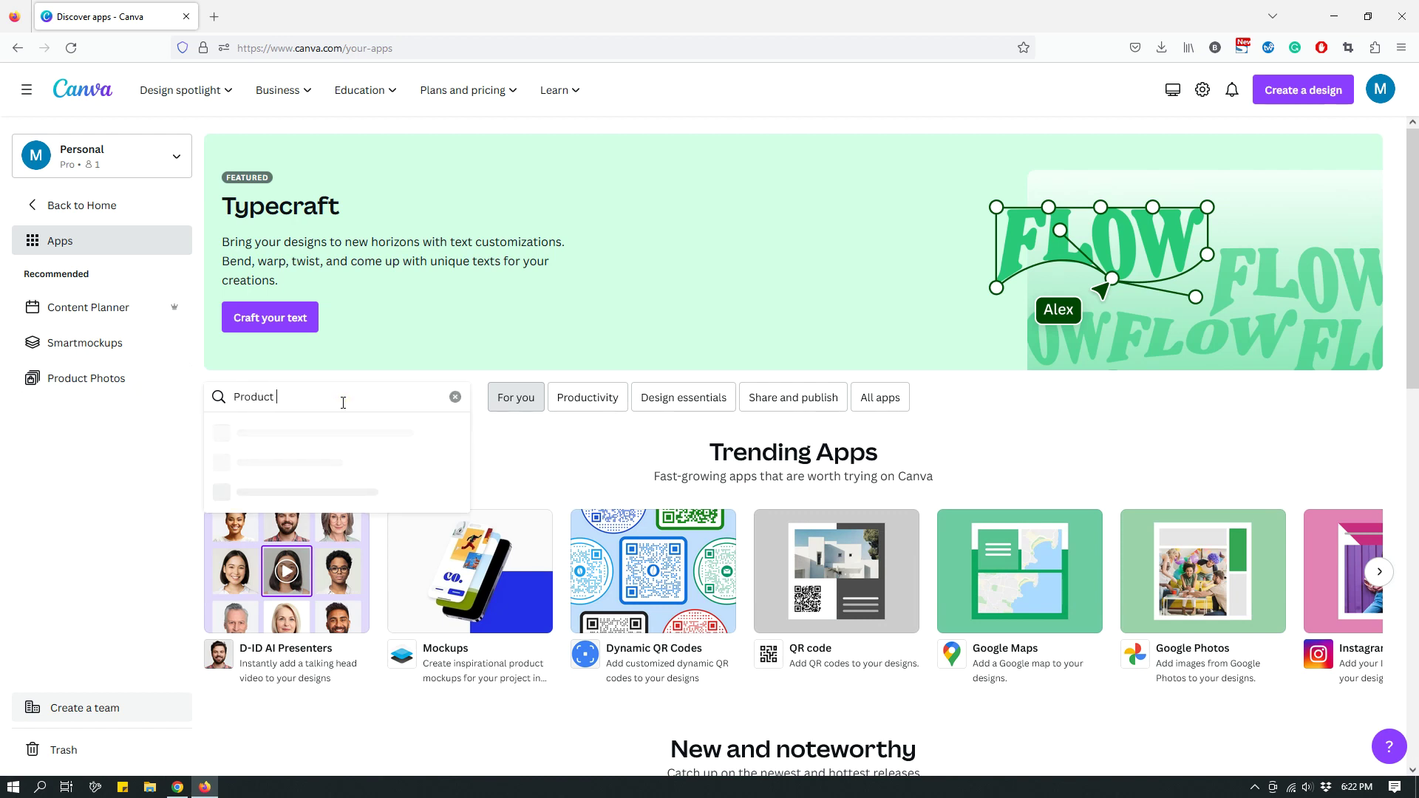
{"action": "type", "text": "Photos"}
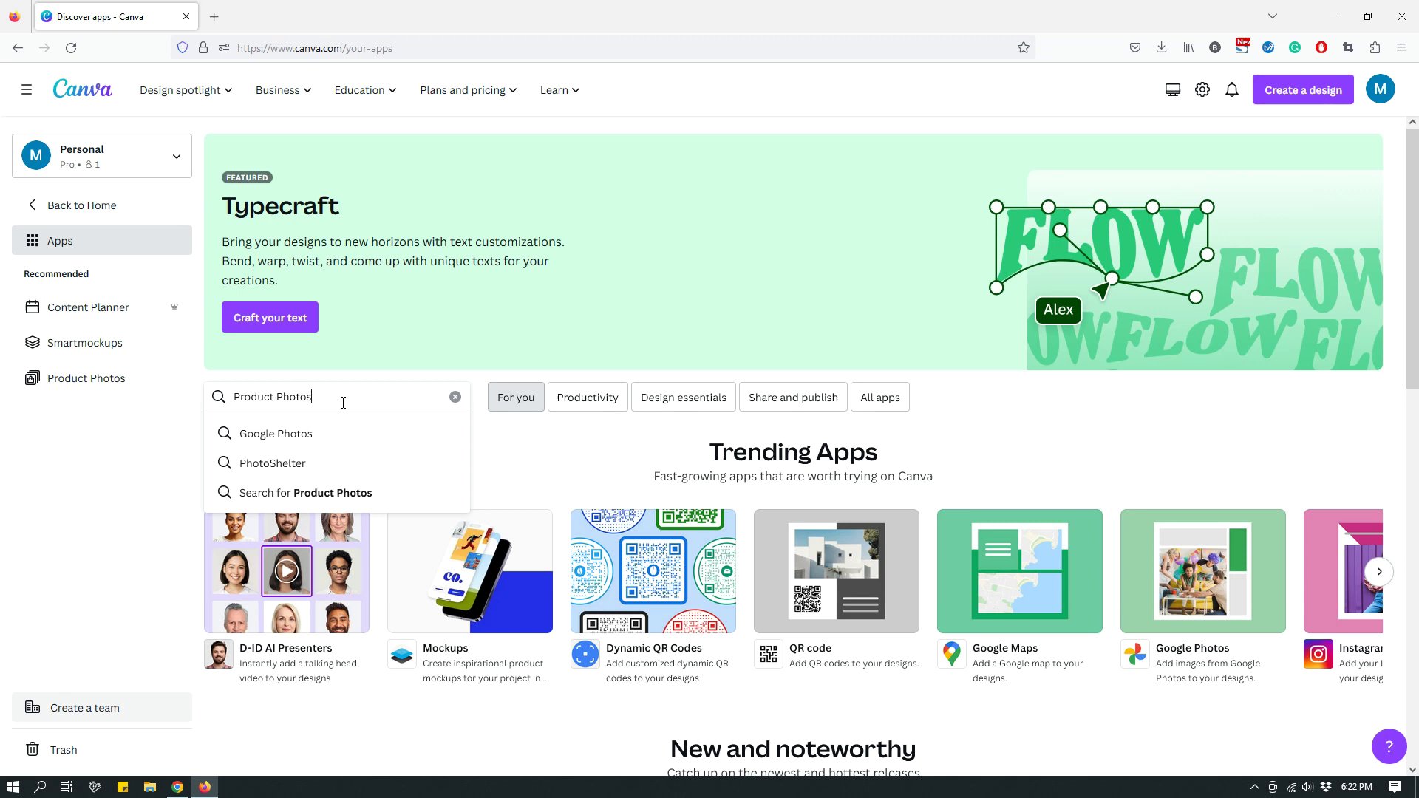
{"action": "key", "text": "Return"}
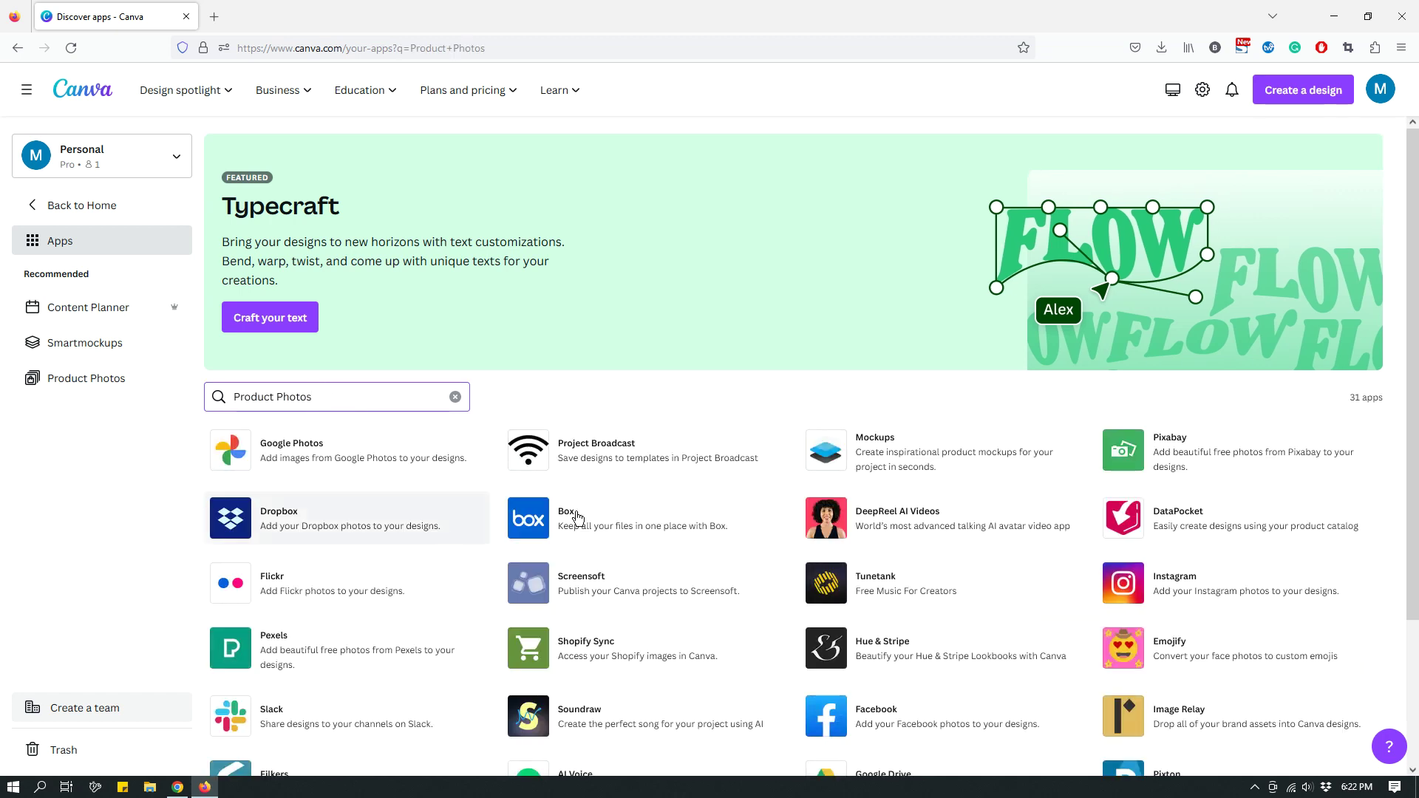
{"action": "scroll", "coordinate": [743, 533], "scroll_direction": "down", "scroll_amount": 3}
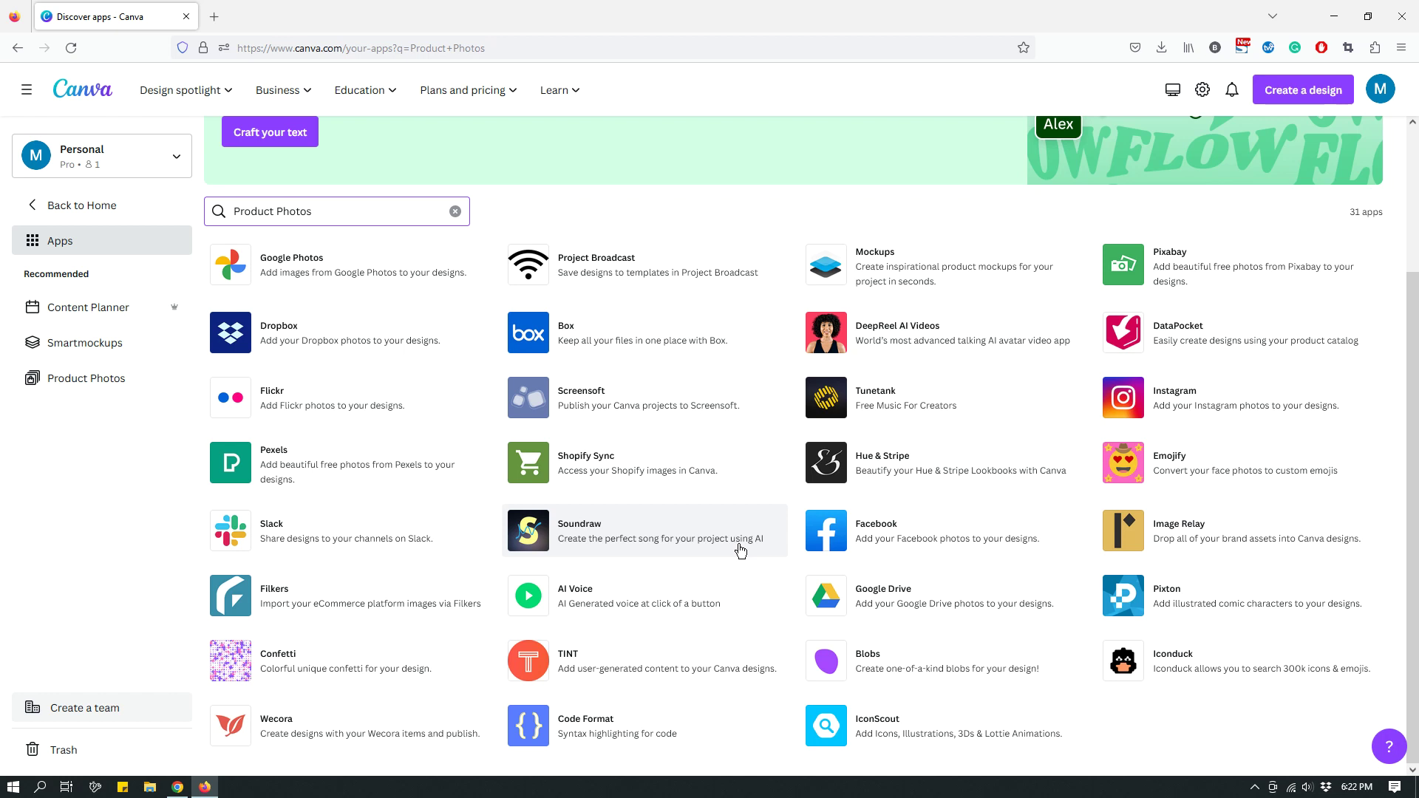
{"action": "scroll", "coordinate": [730, 571], "scroll_direction": "up", "scroll_amount": 3}
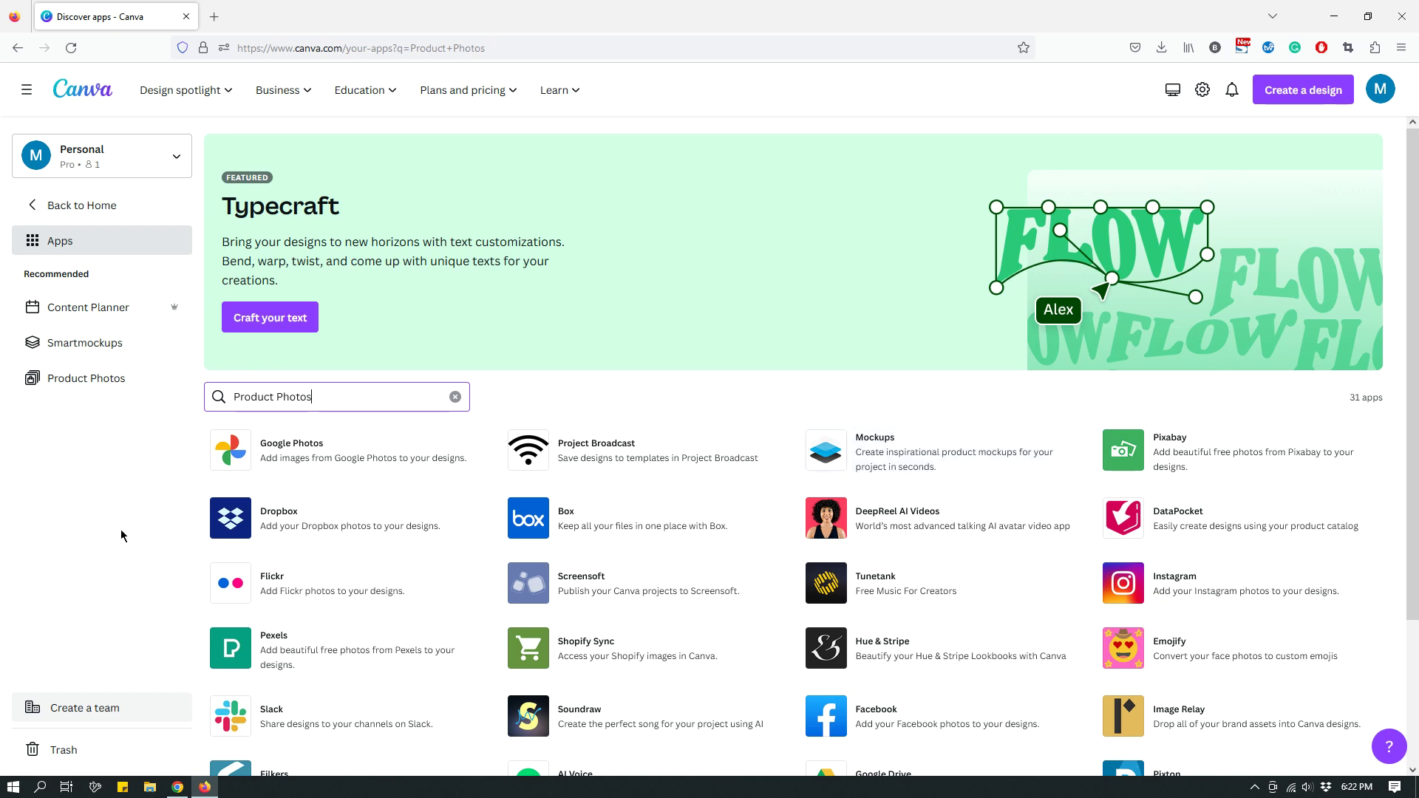
- Go back to the Canva home page and reopen the Apps directory
{"action": "left_click", "coordinate": [96, 524]}
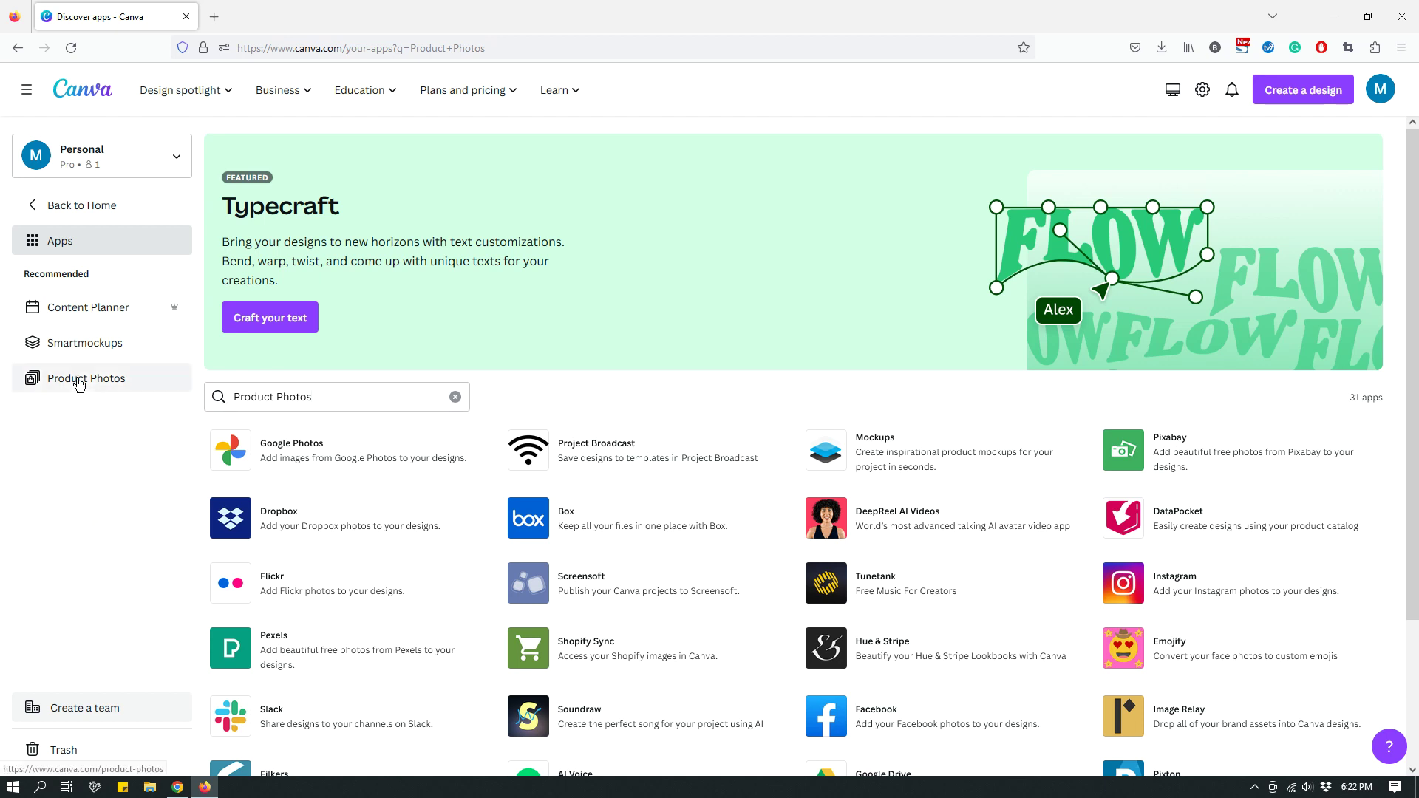
{"action": "left_click", "coordinate": [39, 207]}
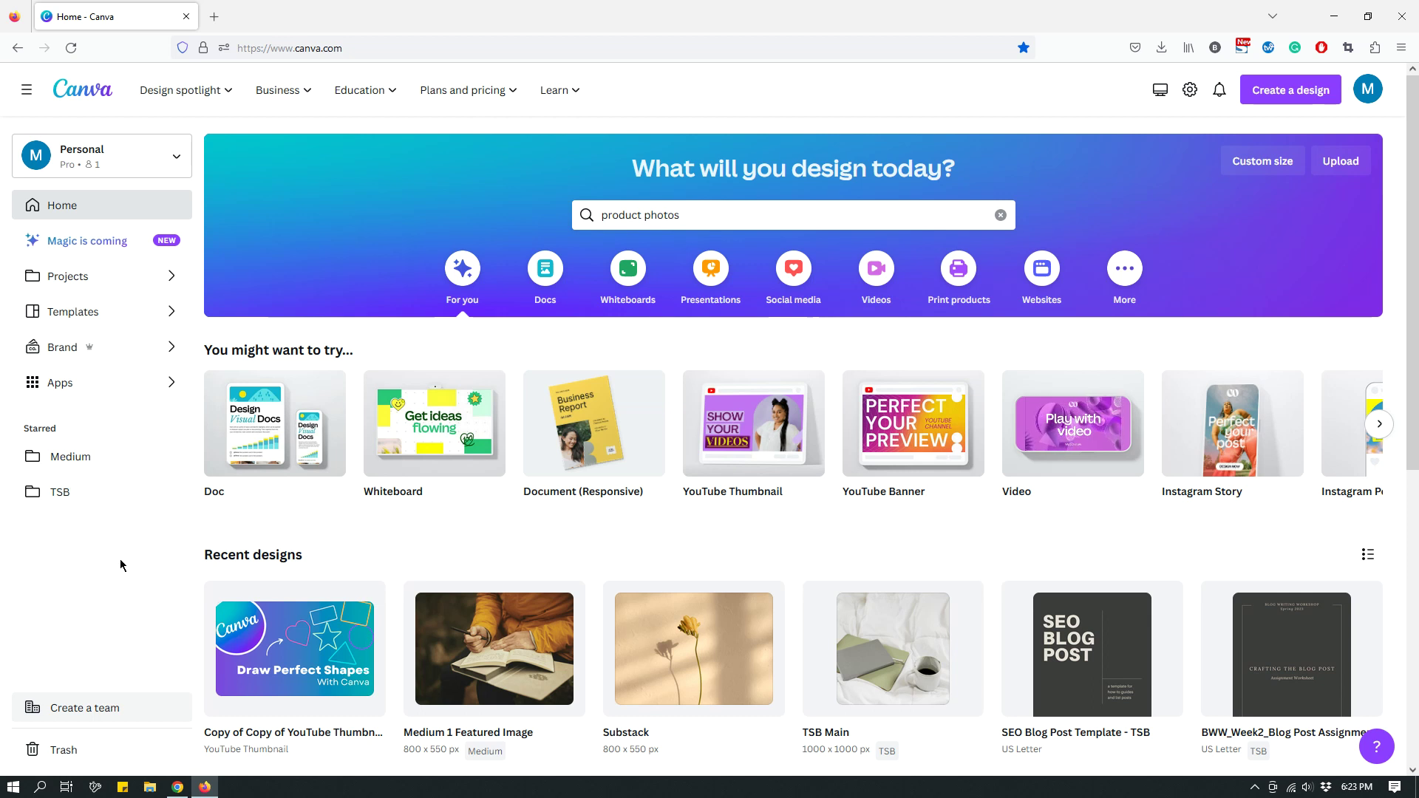
{"action": "left_click", "coordinate": [79, 383]}
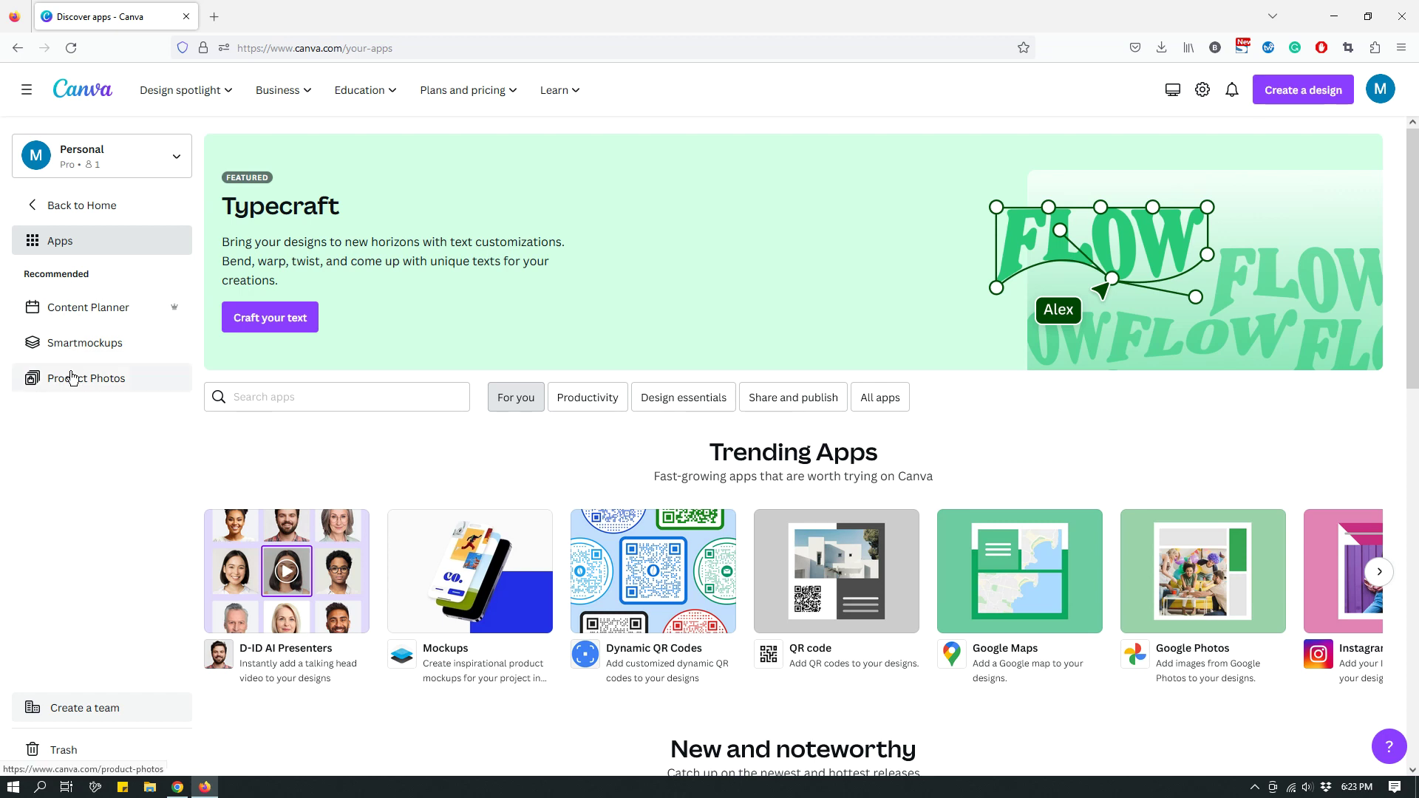
{"action": "left_click", "coordinate": [96, 385]}
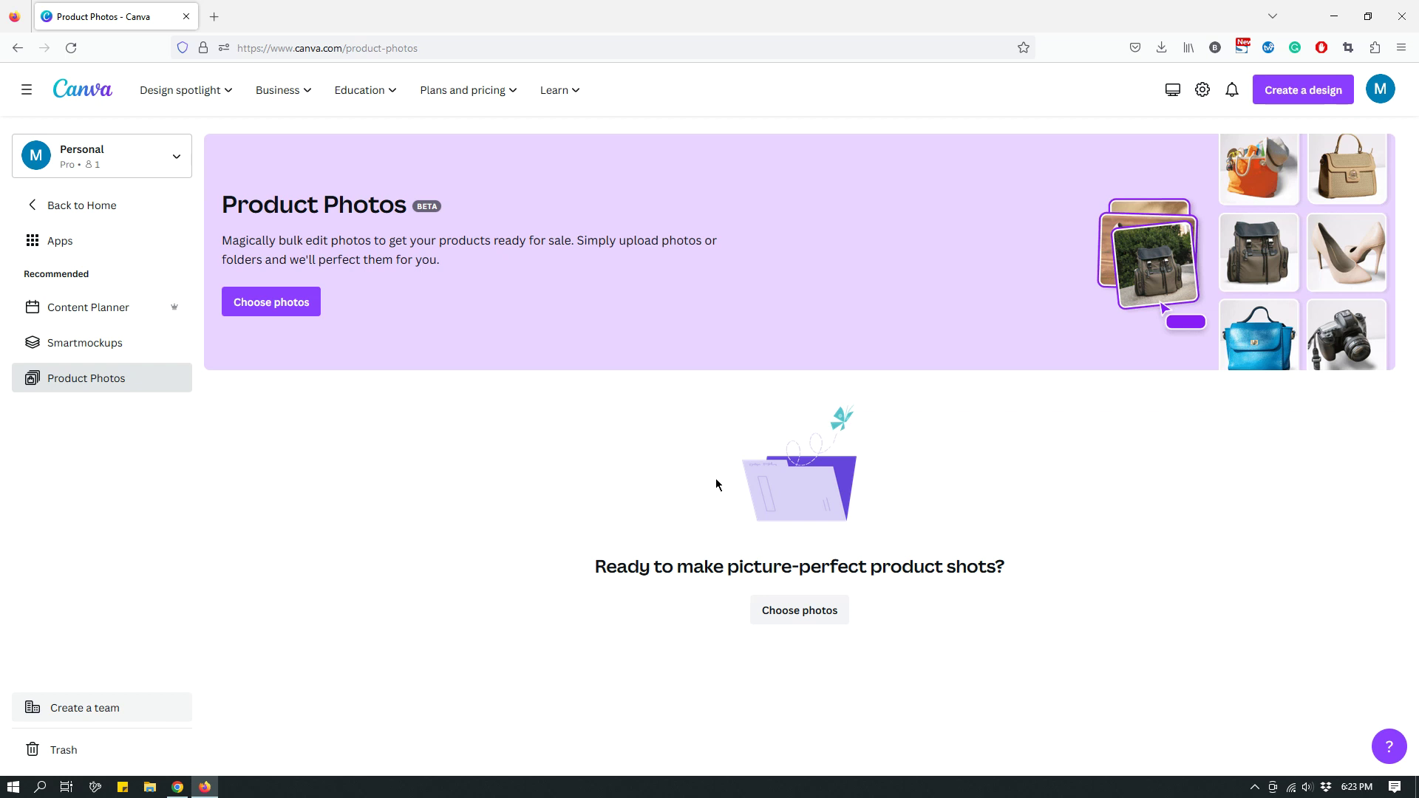
{"action": "left_click", "coordinate": [426, 207]}
{"action": "left_click", "coordinate": [295, 313]}
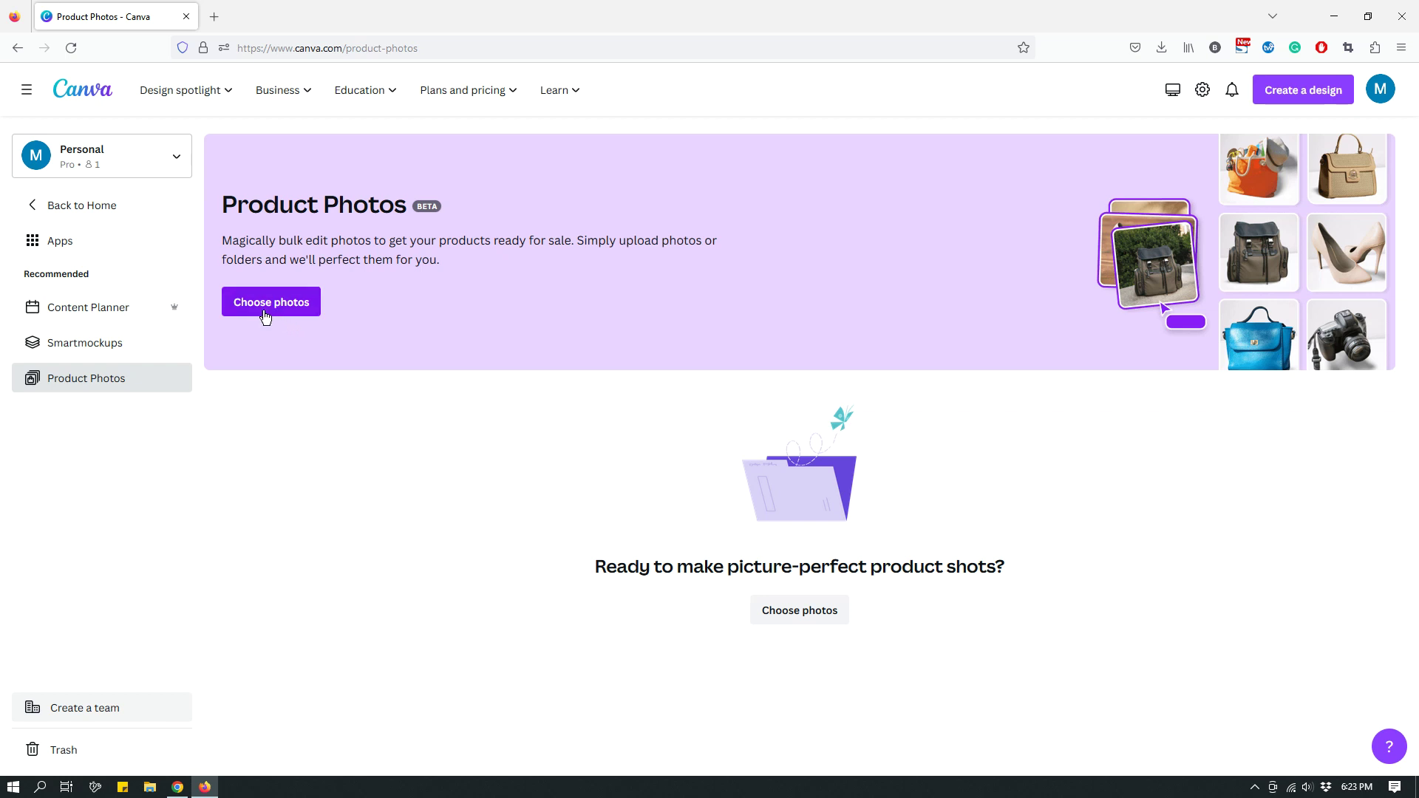
{"action": "left_click", "coordinate": [268, 331]}
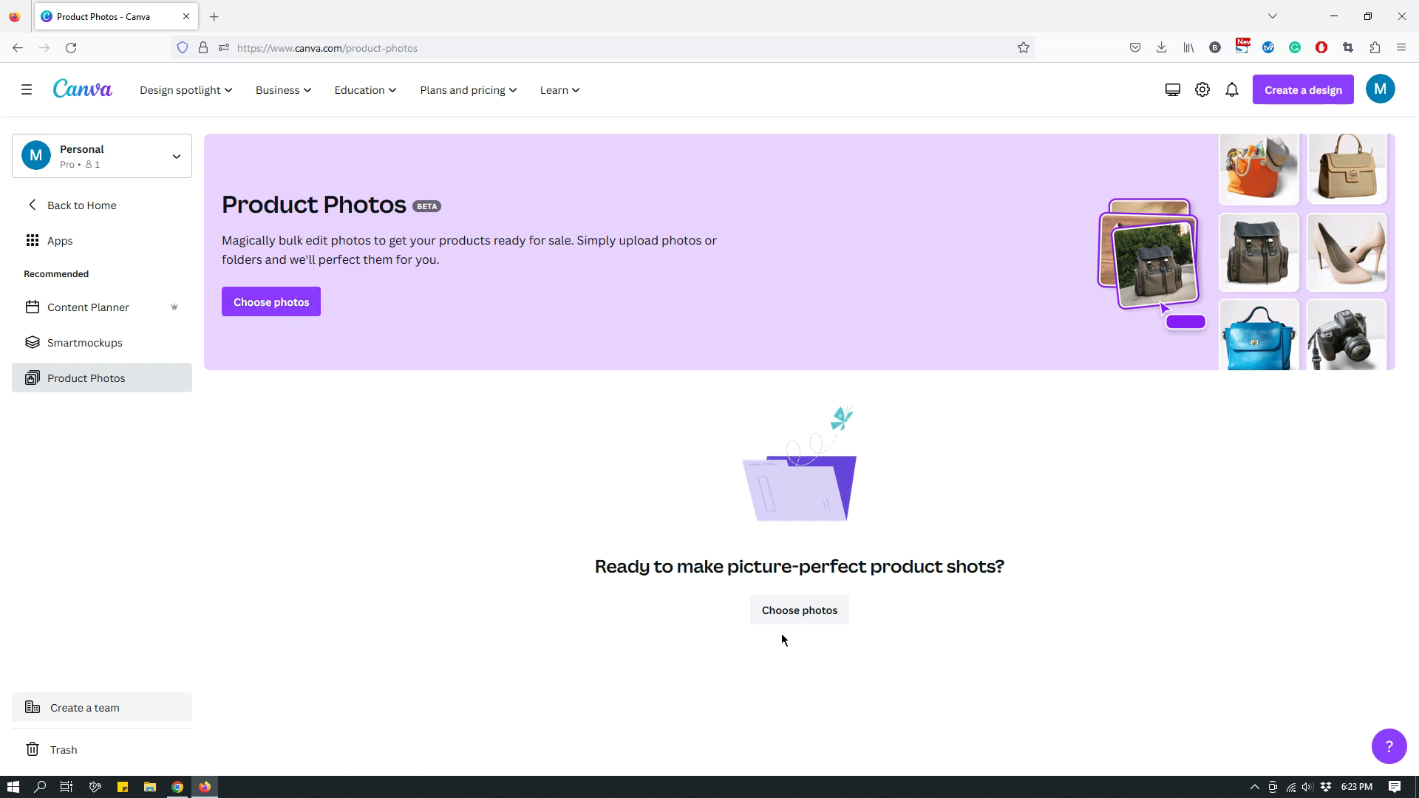
- Upload backpack.jpg from the computer as the photo to bulk edit
{"action": "left_click", "coordinate": [831, 618]}
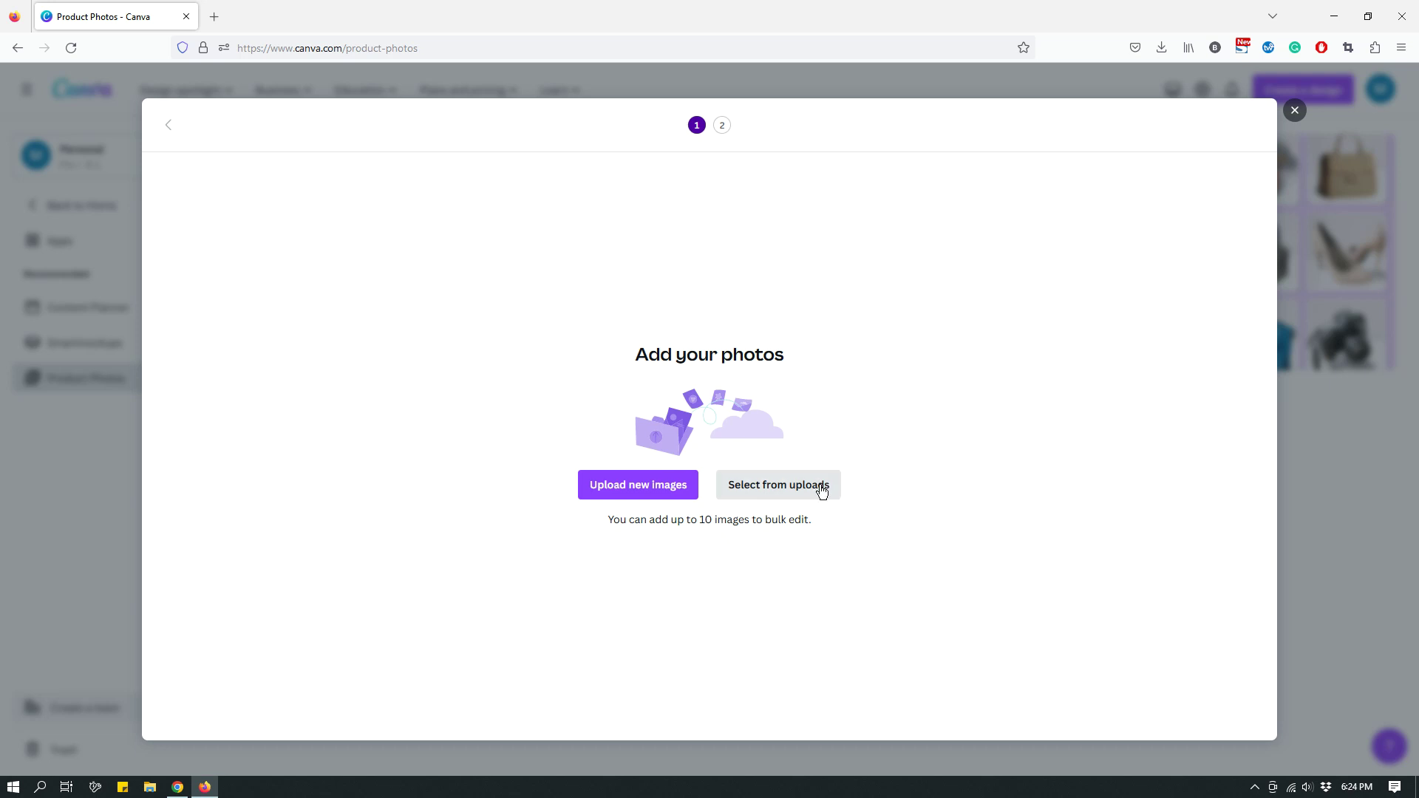
{"action": "left_click", "coordinate": [642, 489]}
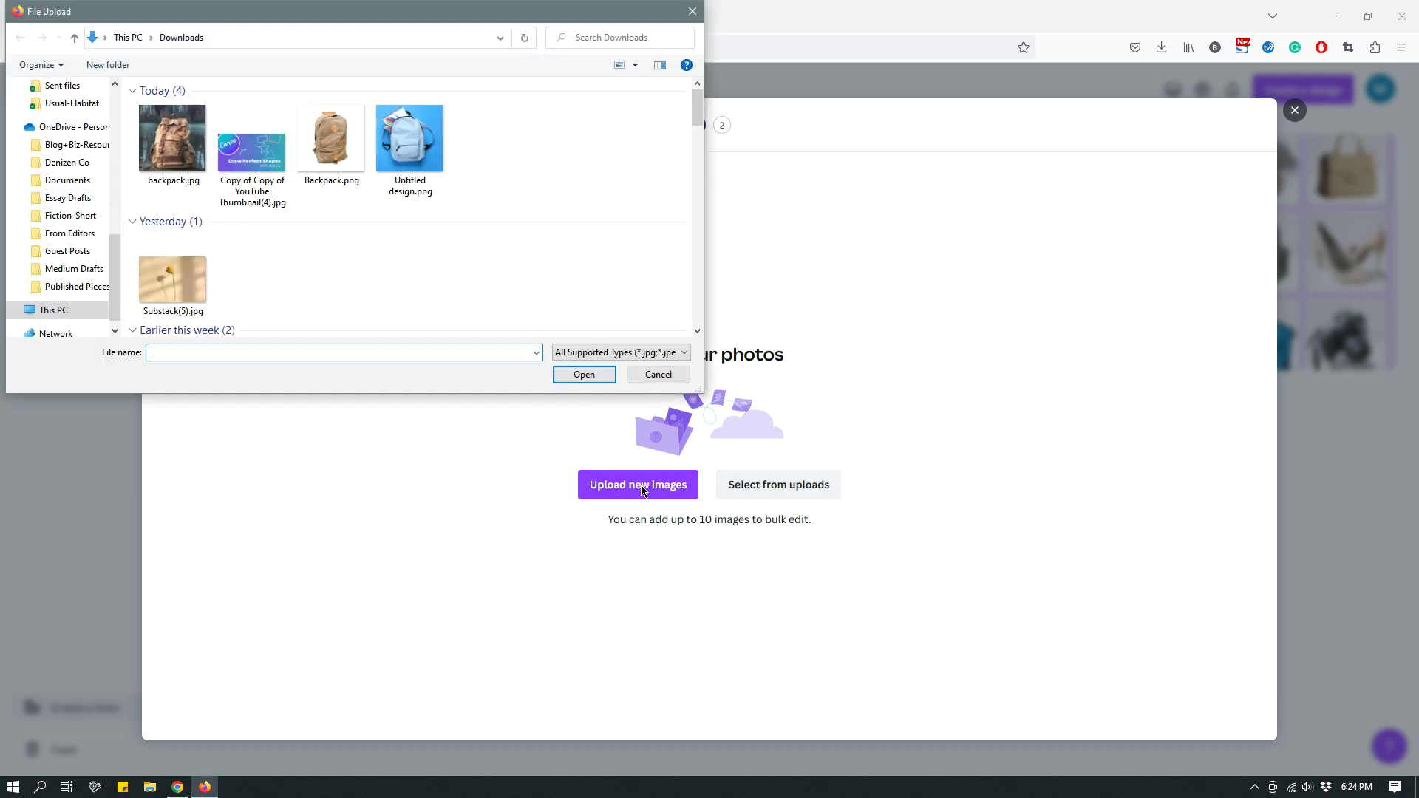
{"action": "left_click", "coordinate": [172, 139]}
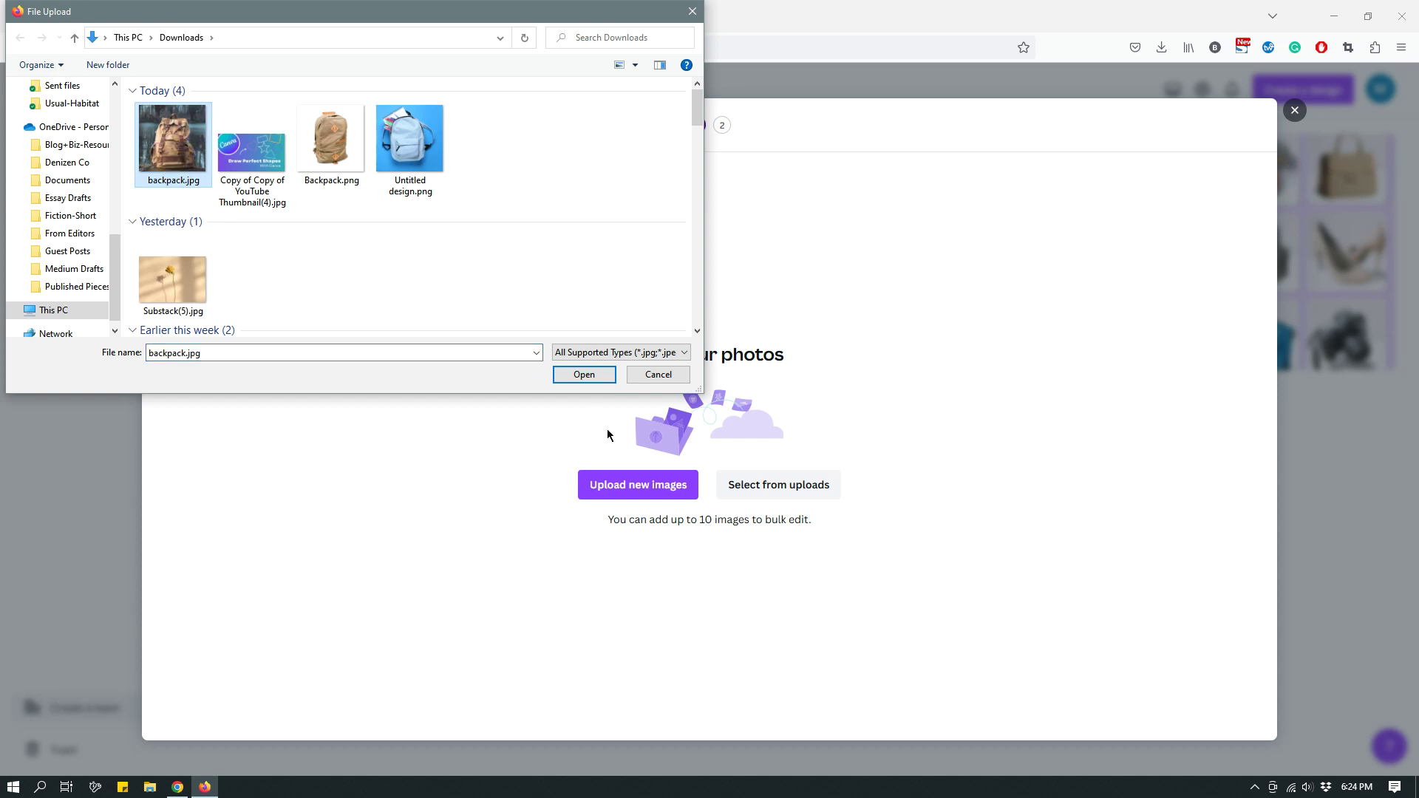
{"action": "left_click", "coordinate": [584, 375]}
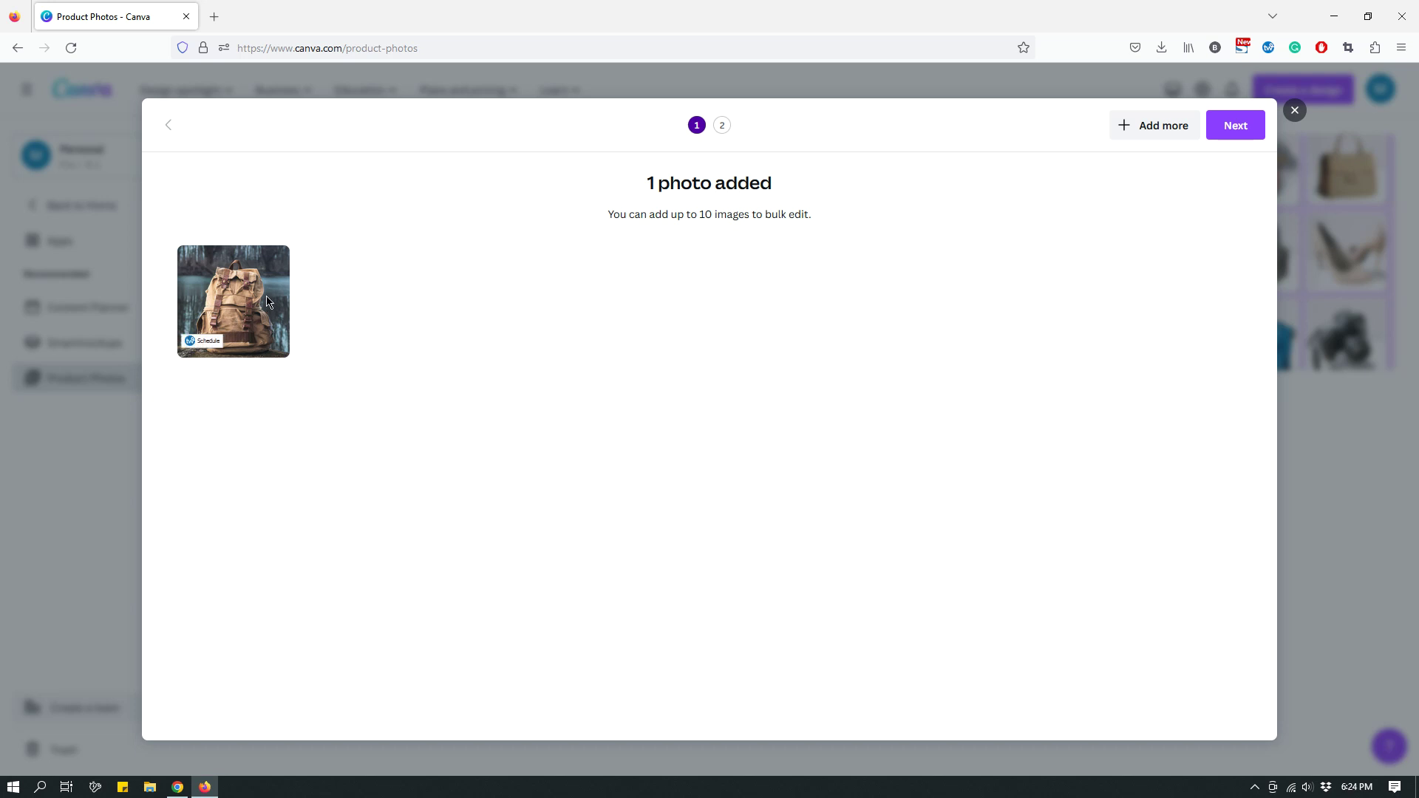
- Continue to style selection and browse the backdrop styles, including the Automotive category
{"action": "left_click", "coordinate": [1237, 132]}
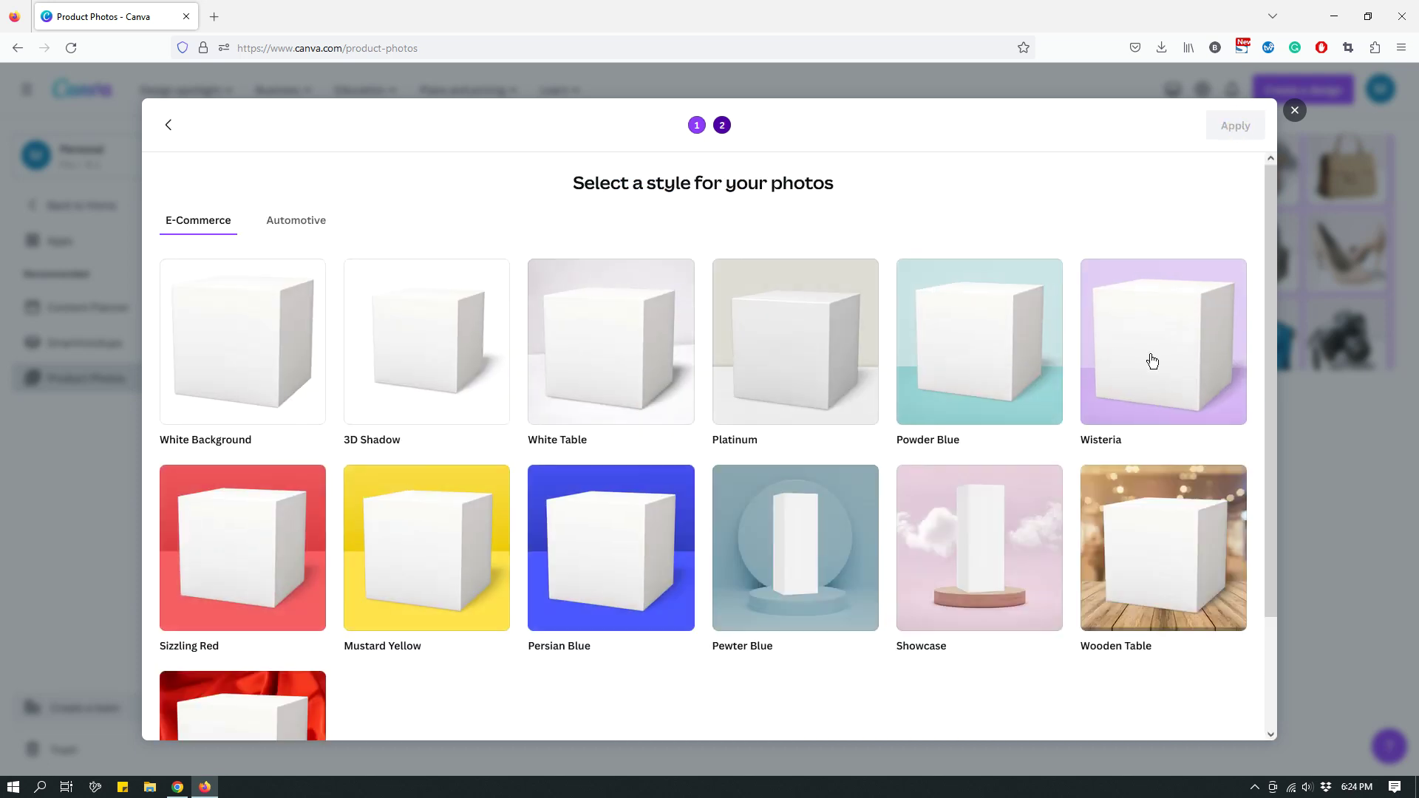
{"action": "scroll", "coordinate": [973, 412], "scroll_direction": "down", "scroll_amount": 2}
{"action": "scroll", "coordinate": [835, 591], "scroll_direction": "up", "scroll_amount": 2}
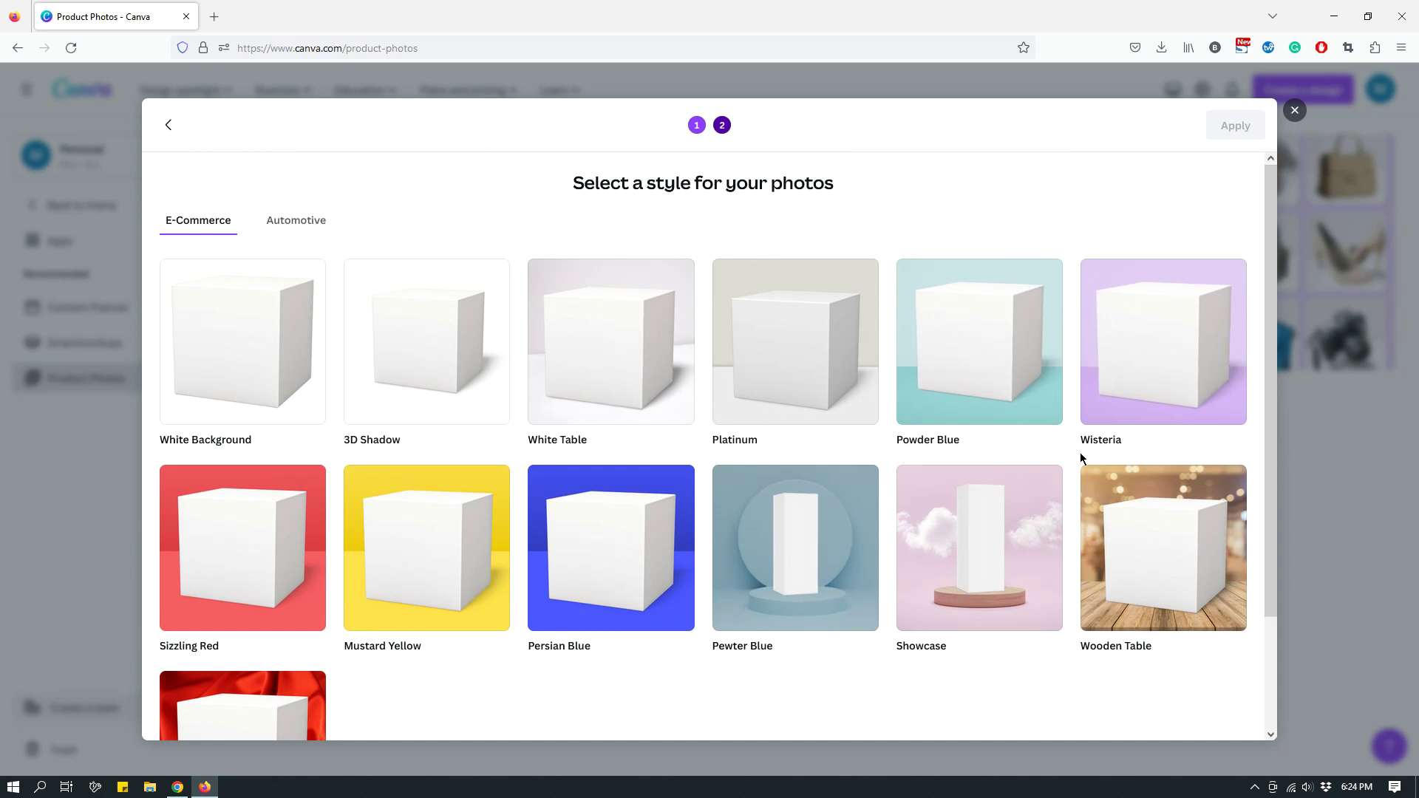
{"action": "scroll", "coordinate": [1152, 355], "scroll_direction": "down", "scroll_amount": 2}
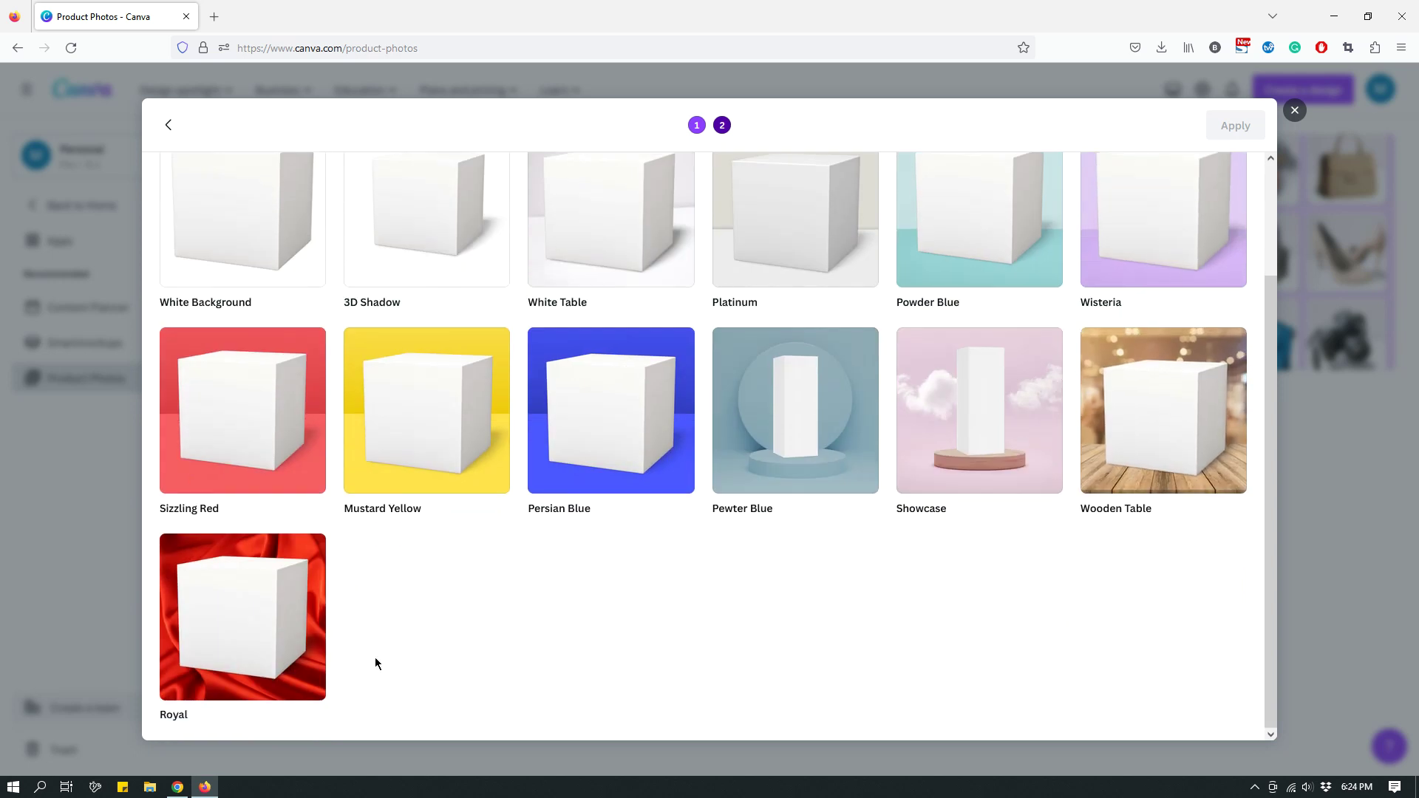
{"action": "scroll", "coordinate": [806, 650], "scroll_direction": "up", "scroll_amount": 2}
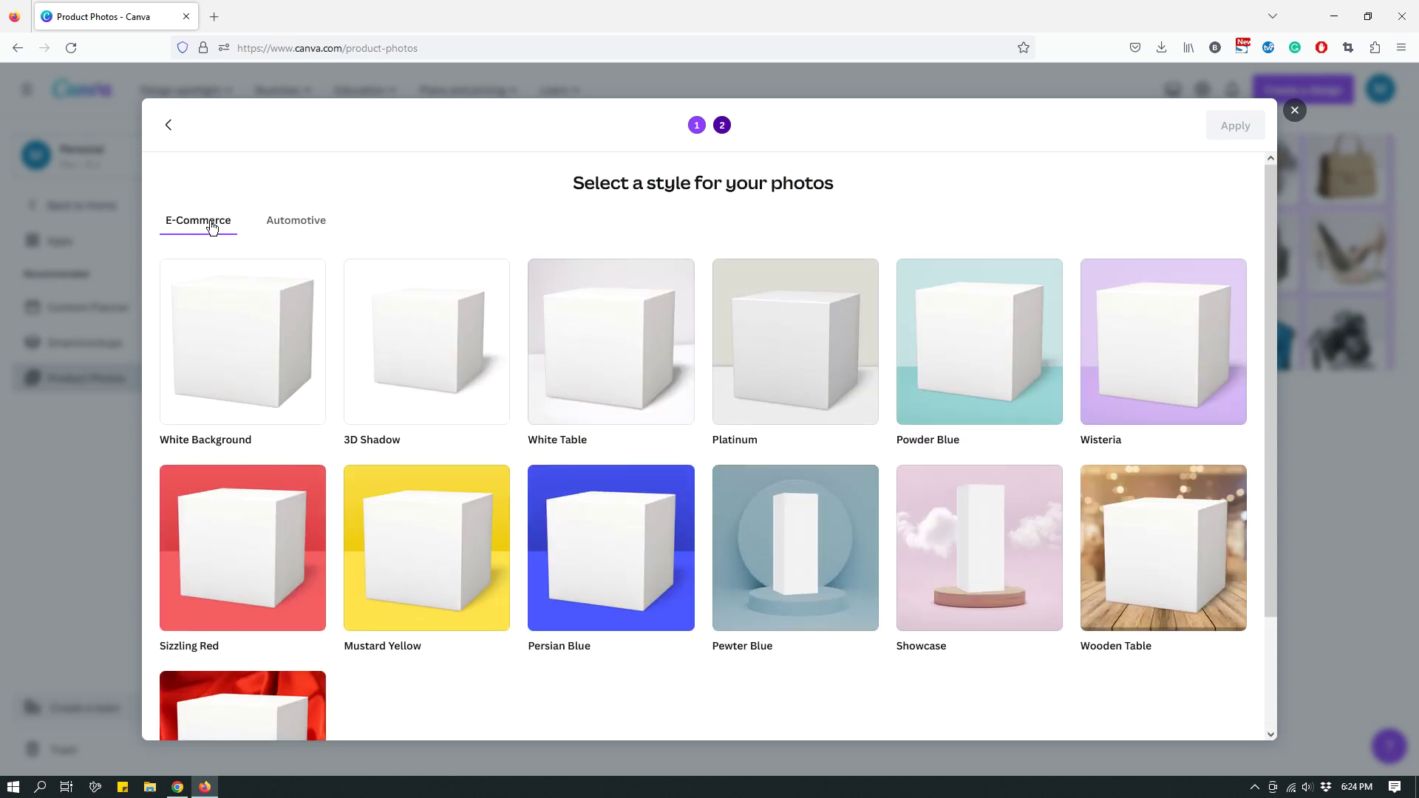
{"action": "left_click", "coordinate": [296, 220]}
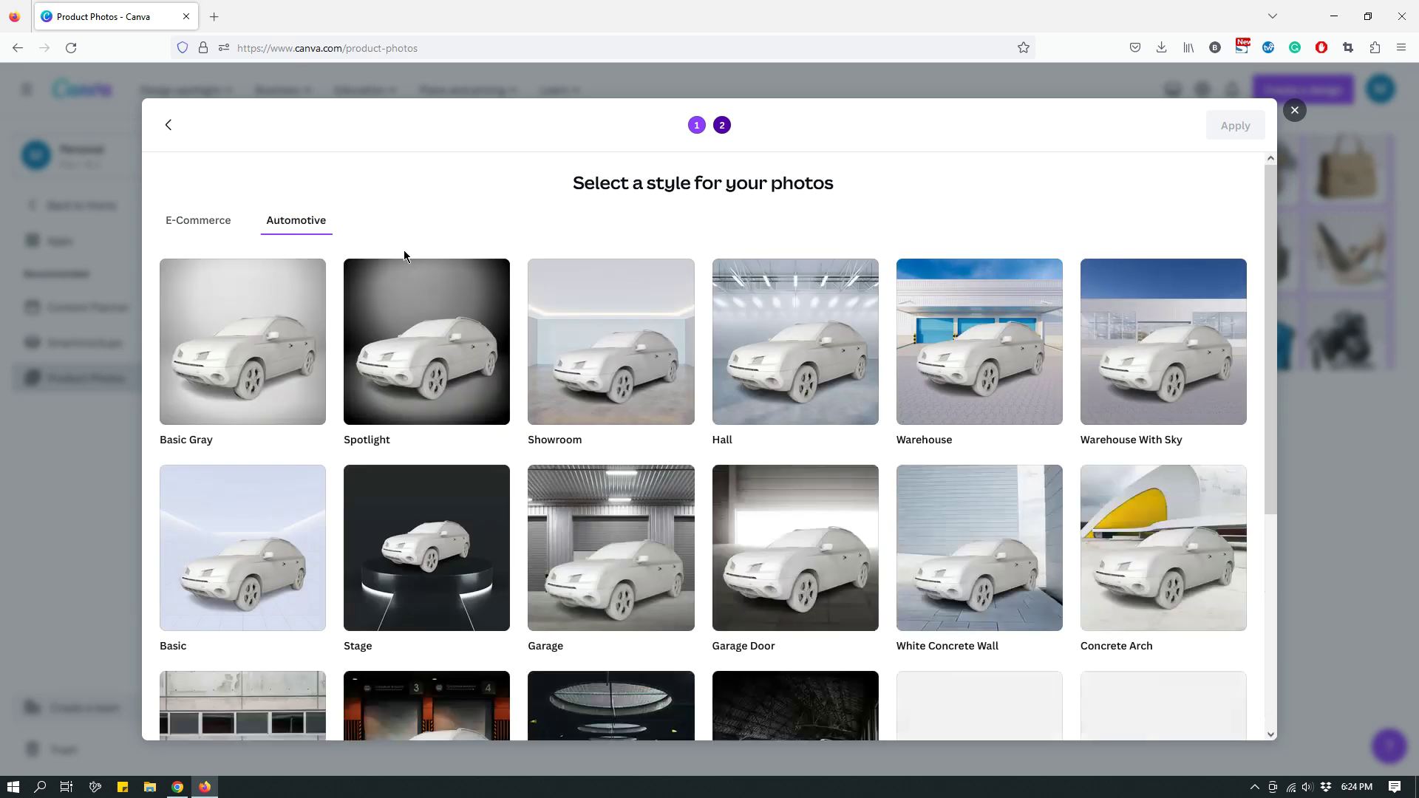
{"action": "scroll", "coordinate": [928, 451], "scroll_direction": "down", "scroll_amount": 3}
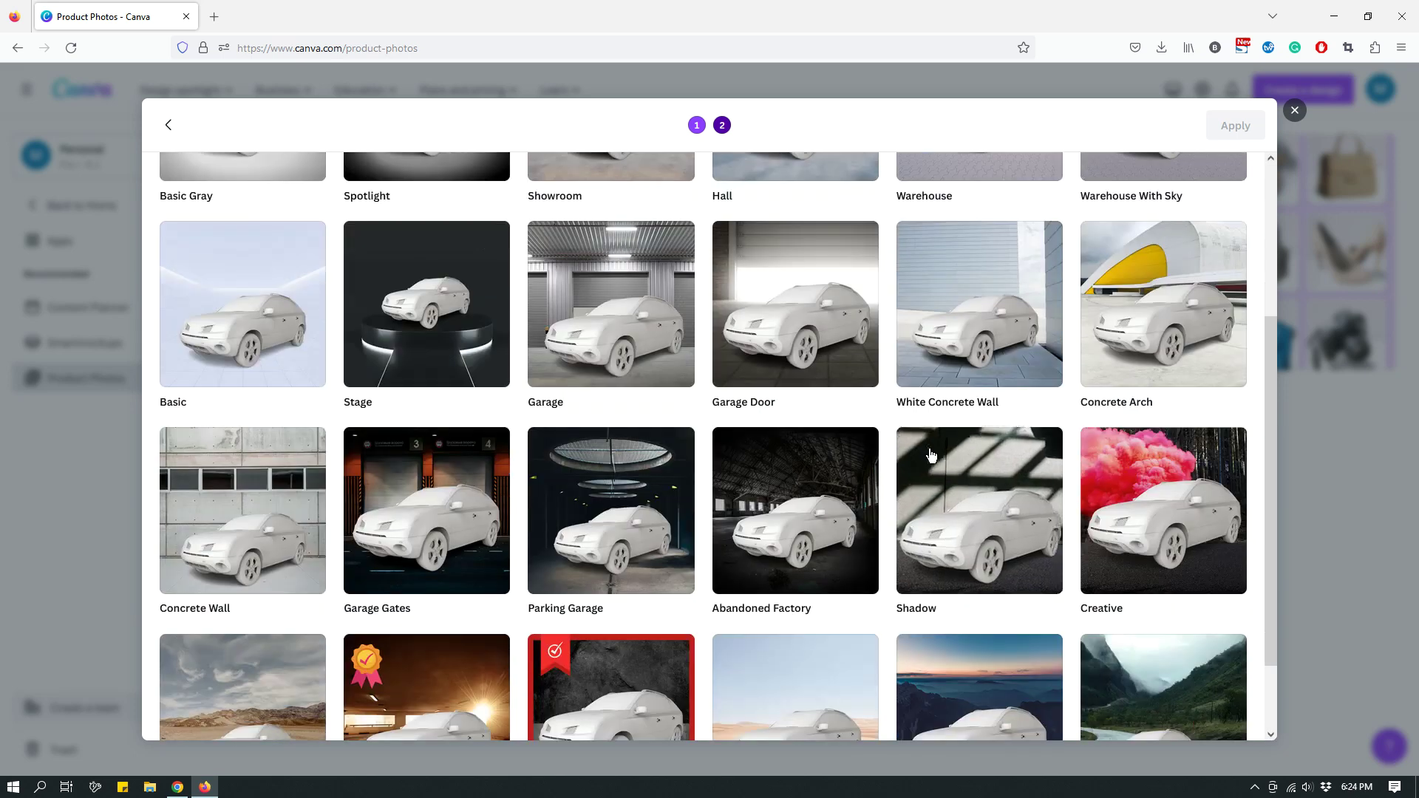
{"action": "scroll", "coordinate": [929, 454], "scroll_direction": "down", "scroll_amount": 1}
{"action": "scroll", "coordinate": [944, 491], "scroll_direction": "up", "scroll_amount": 5}
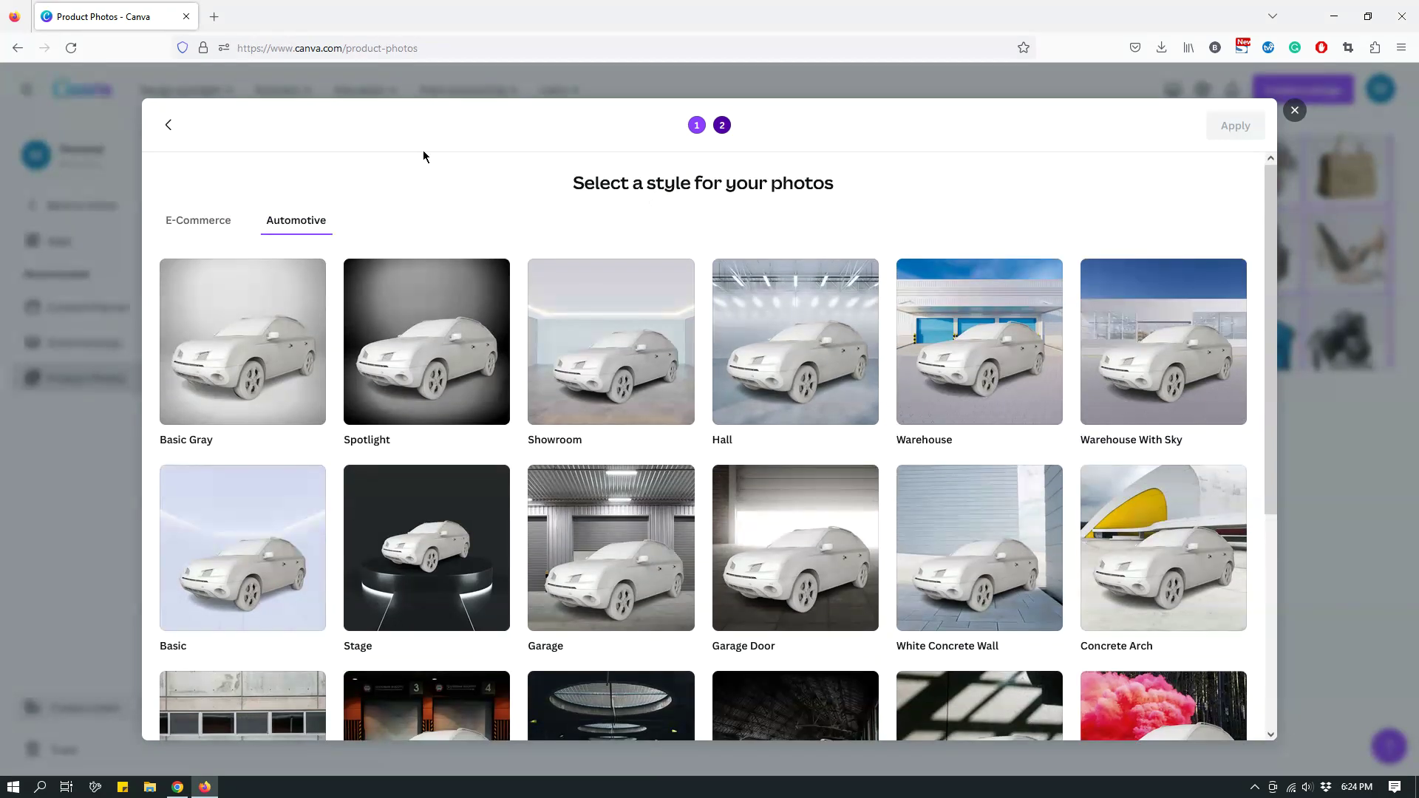
- Pick the E-Commerce Platinum backdrop and apply it to the backpack photo
{"action": "left_click", "coordinate": [201, 221]}
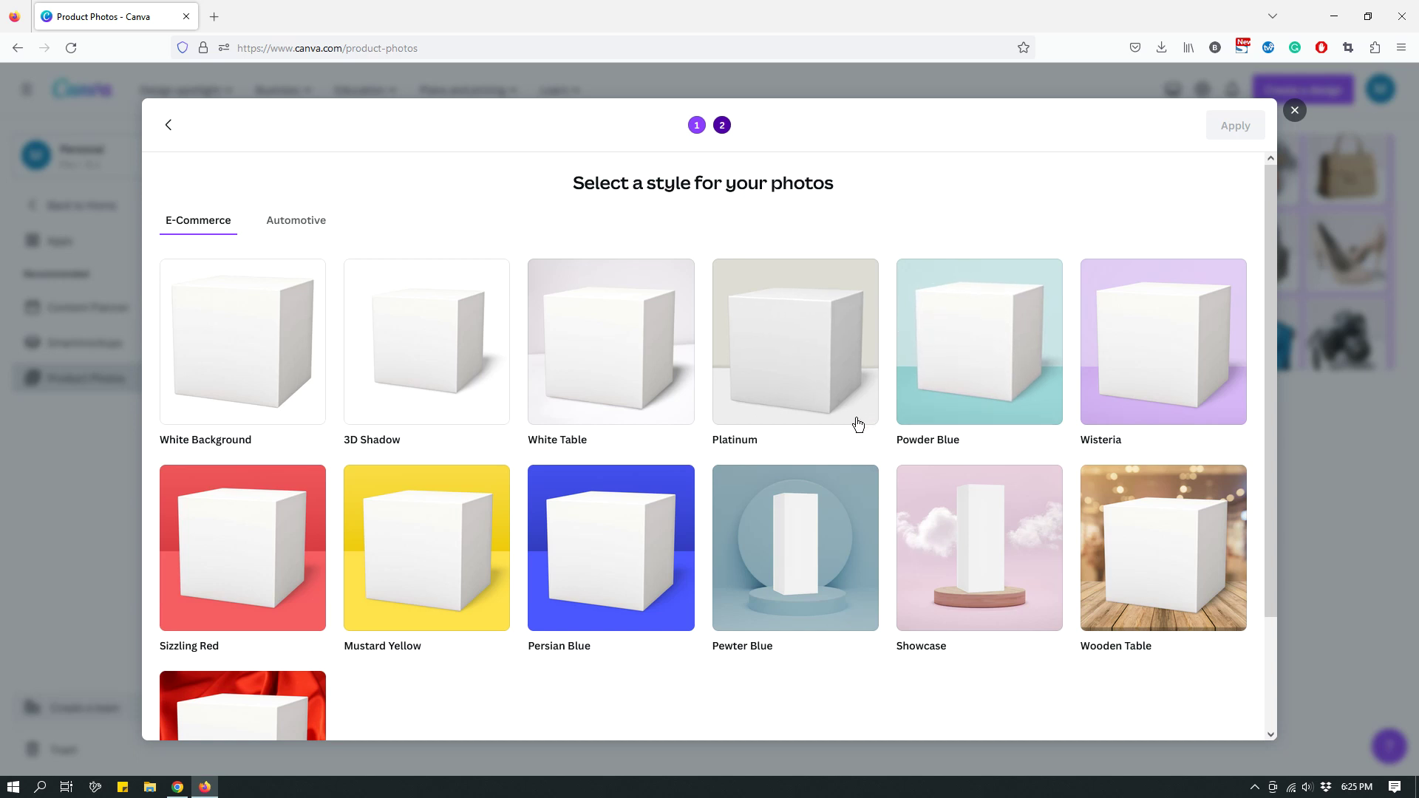
{"action": "left_click", "coordinate": [798, 373]}
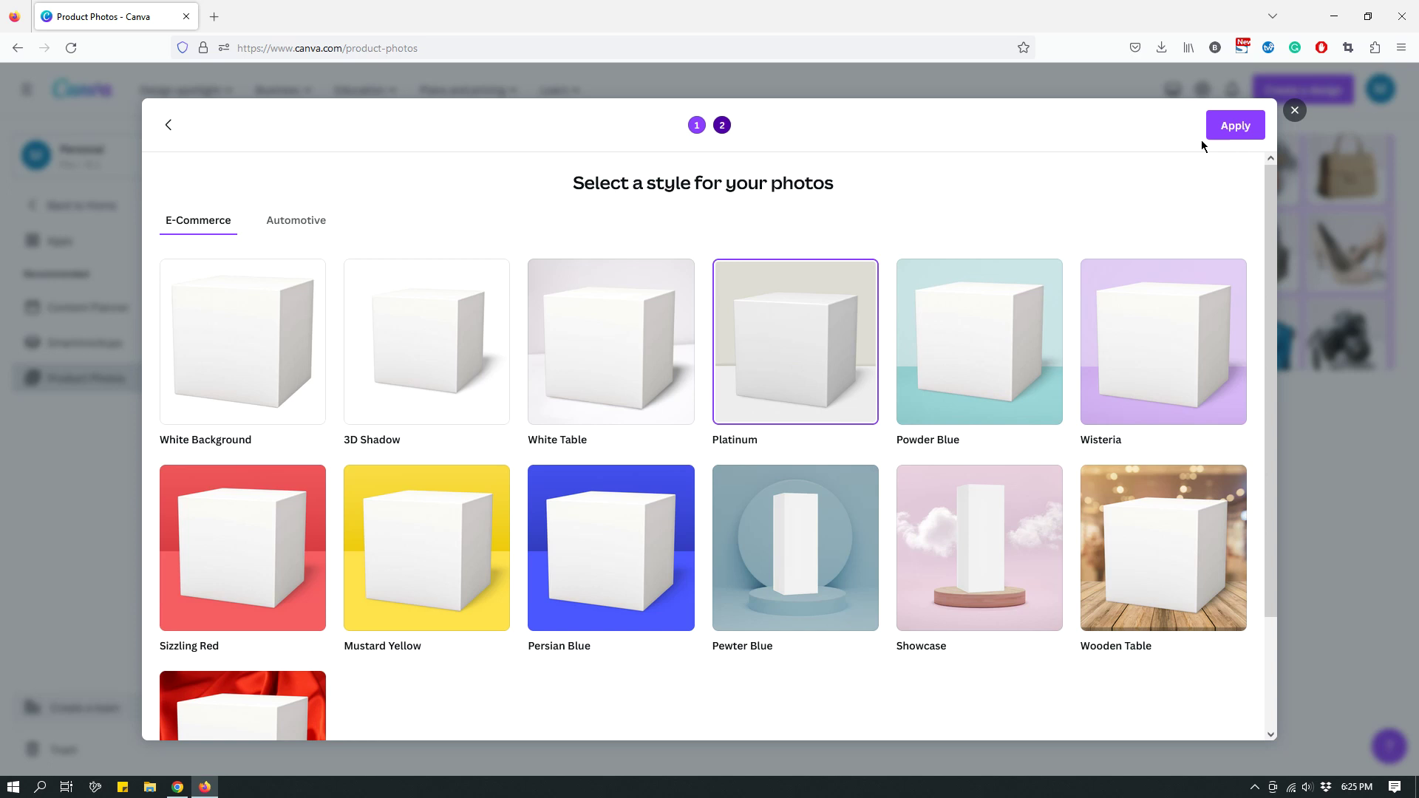
{"action": "left_click", "coordinate": [1232, 127]}
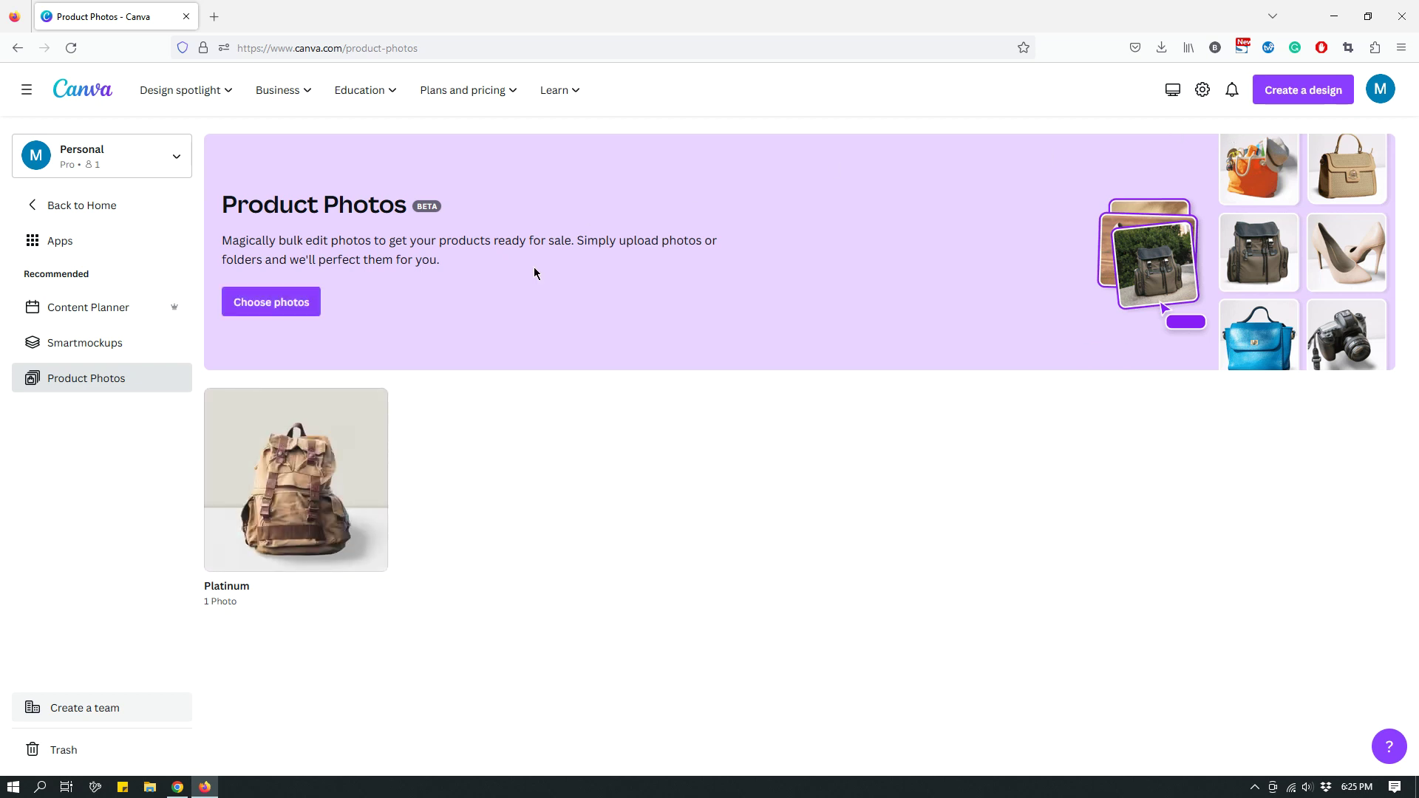
- Open the Platinum batch and enlarge its restyled backpack photo in Save image
{"action": "left_click", "coordinate": [311, 495]}
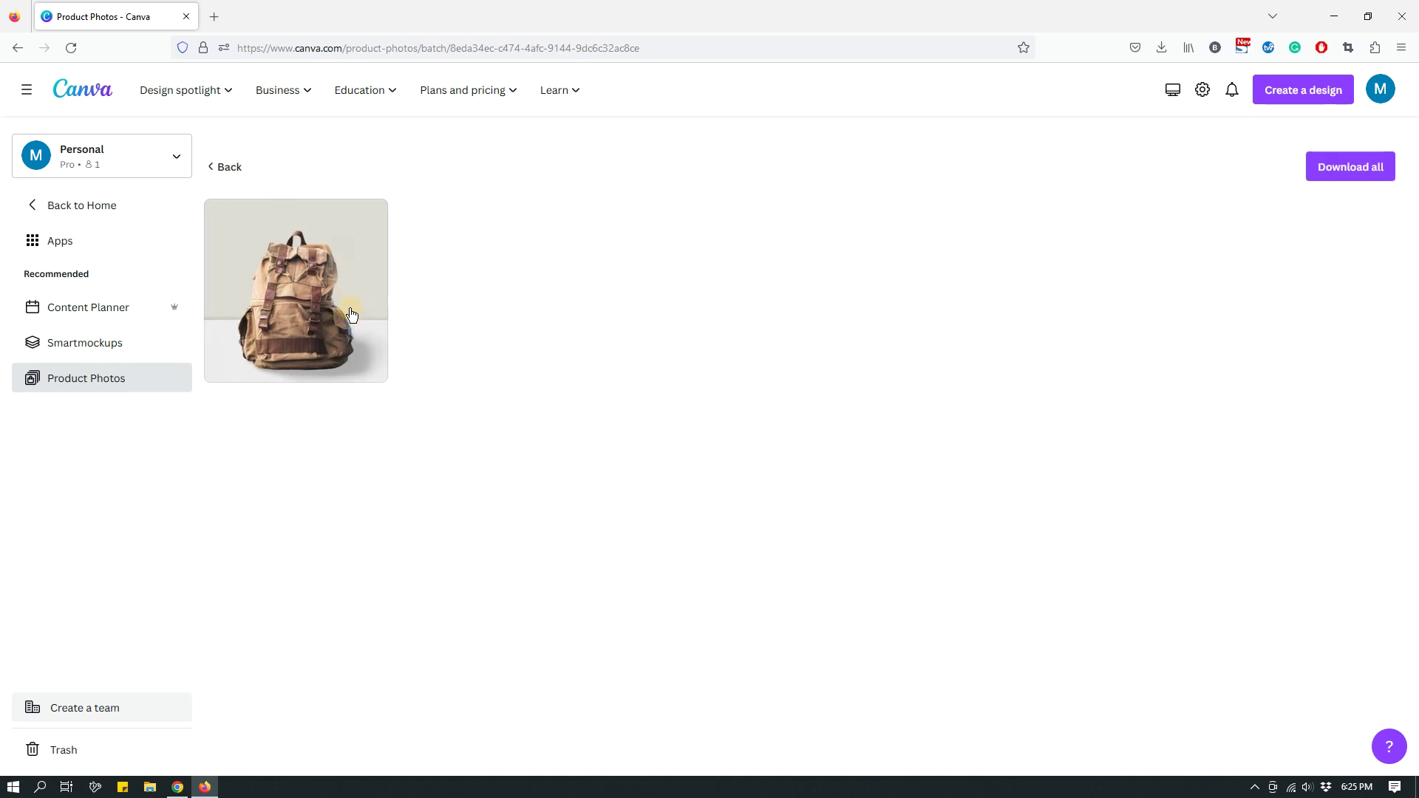
{"action": "left_click", "coordinate": [214, 342]}
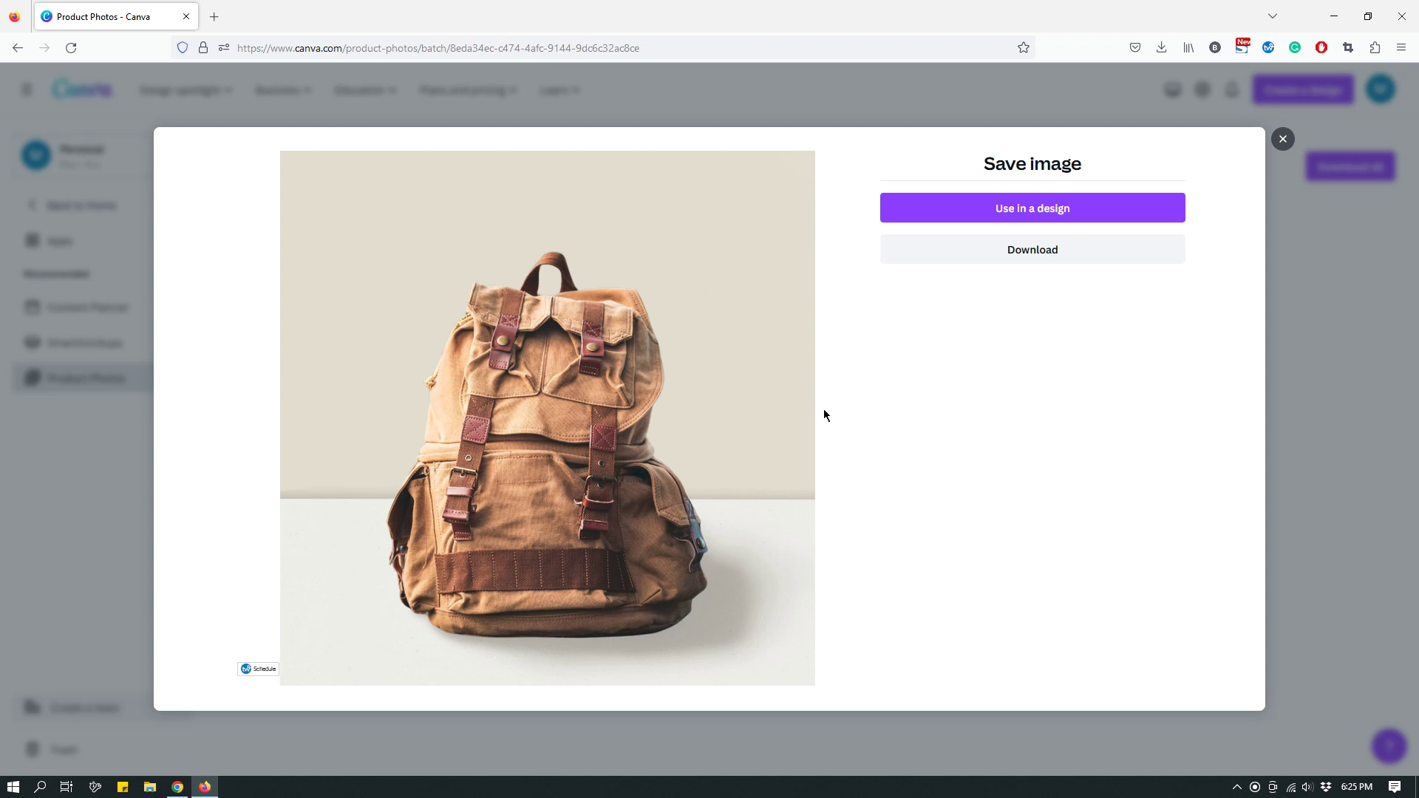
- View the original backpack.jpg from Downloads in Windows Photos, then close the viewer
{"action": "left_click", "coordinate": [149, 787]}
{"action": "double_click", "coordinate": [708, 243]}
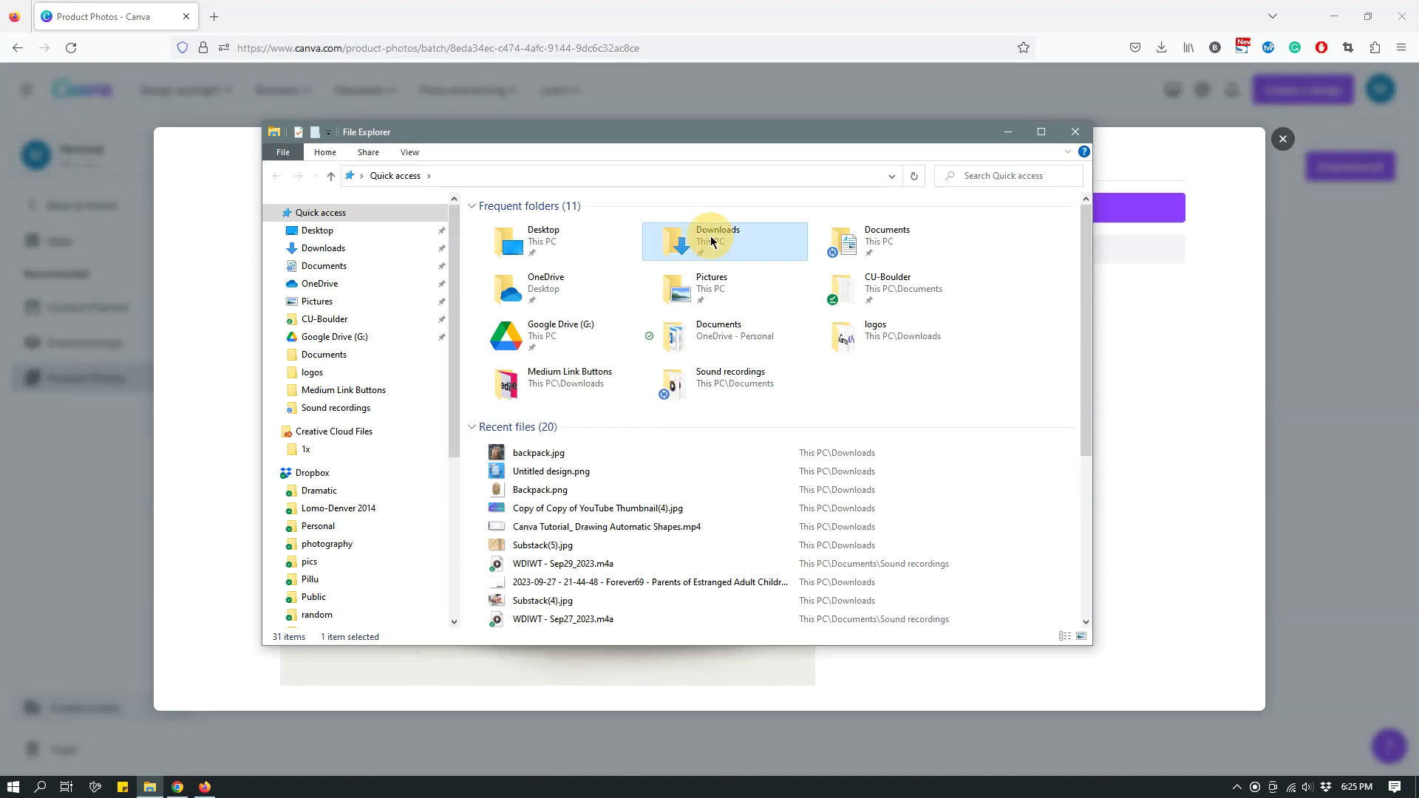
{"action": "double_click", "coordinate": [510, 233]}
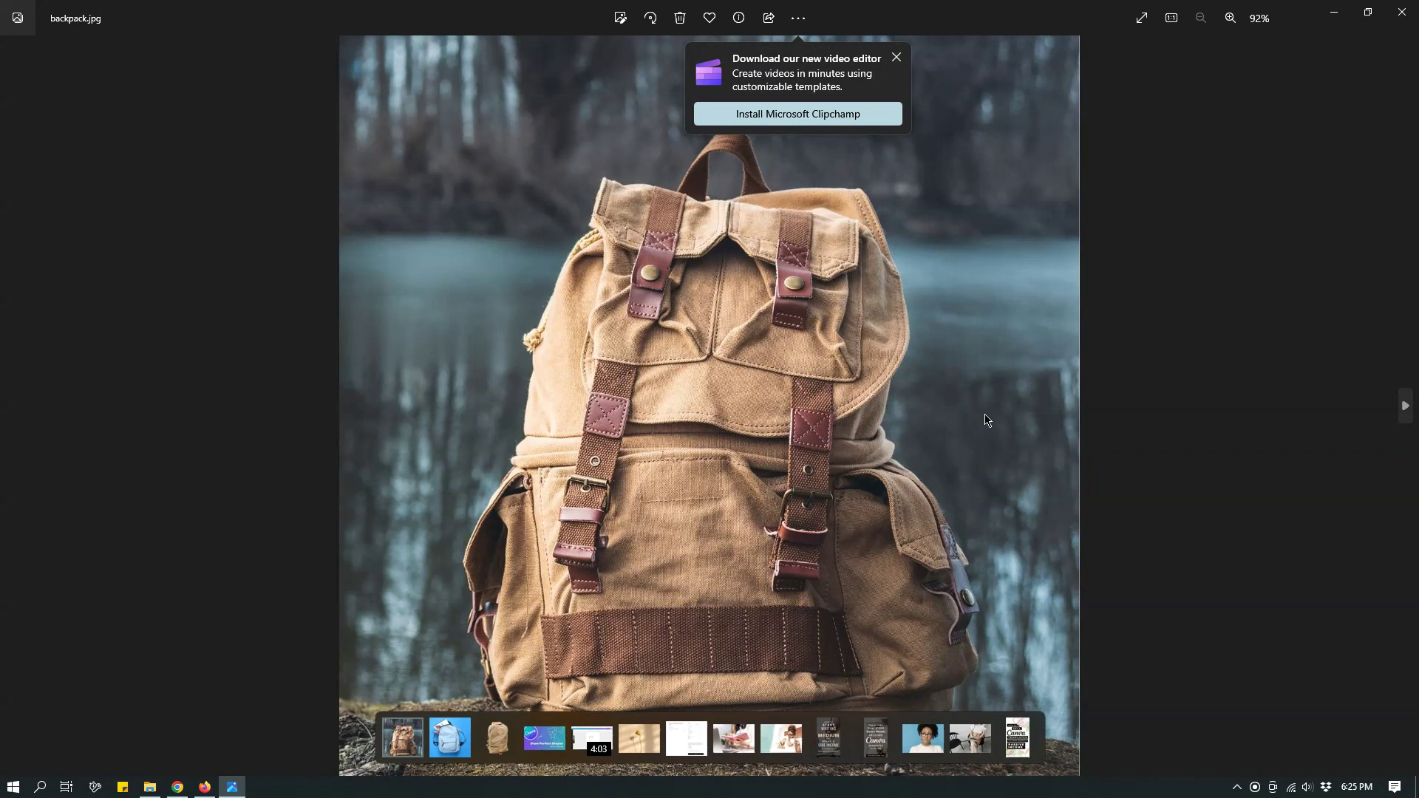
{"action": "left_click", "coordinate": [897, 57]}
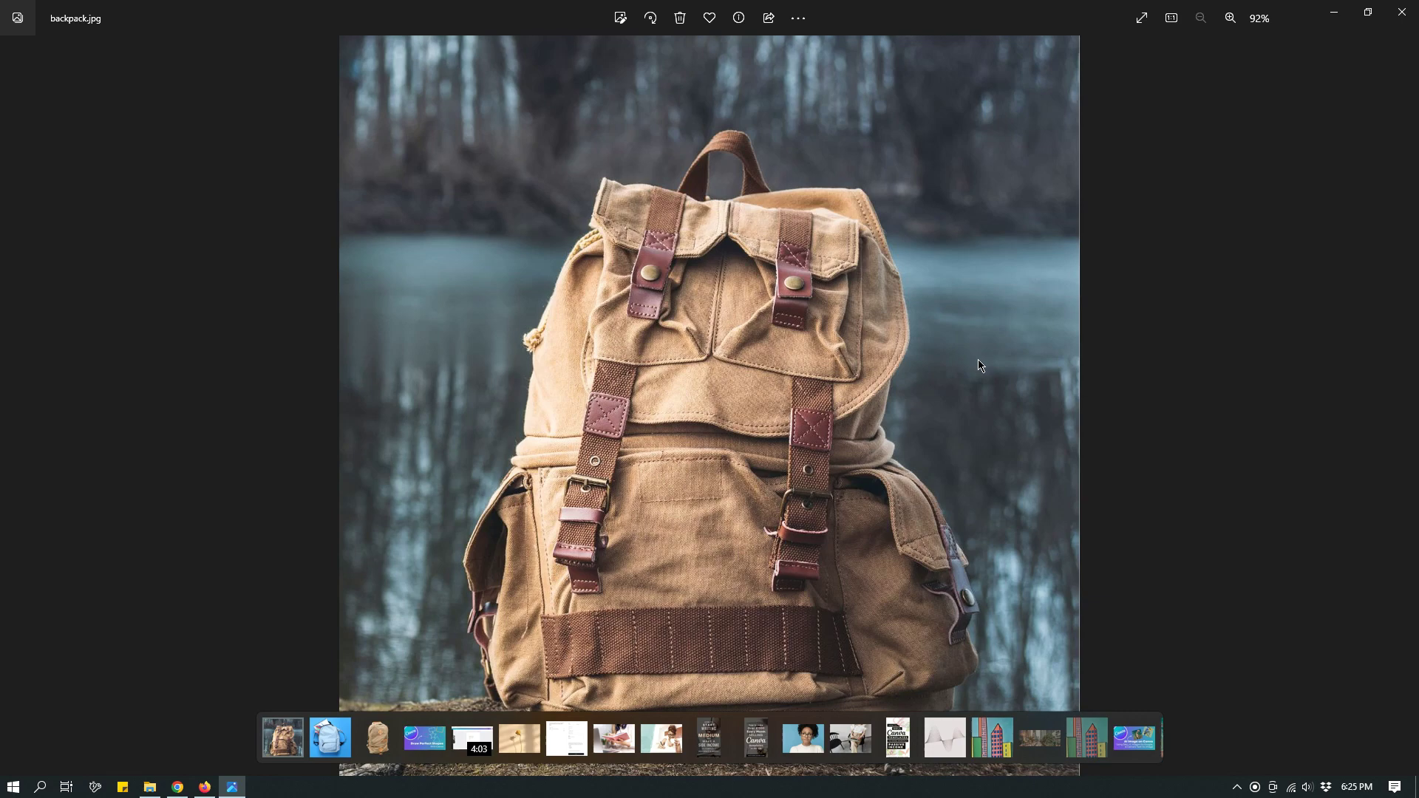
{"action": "left_click", "coordinate": [1402, 11]}
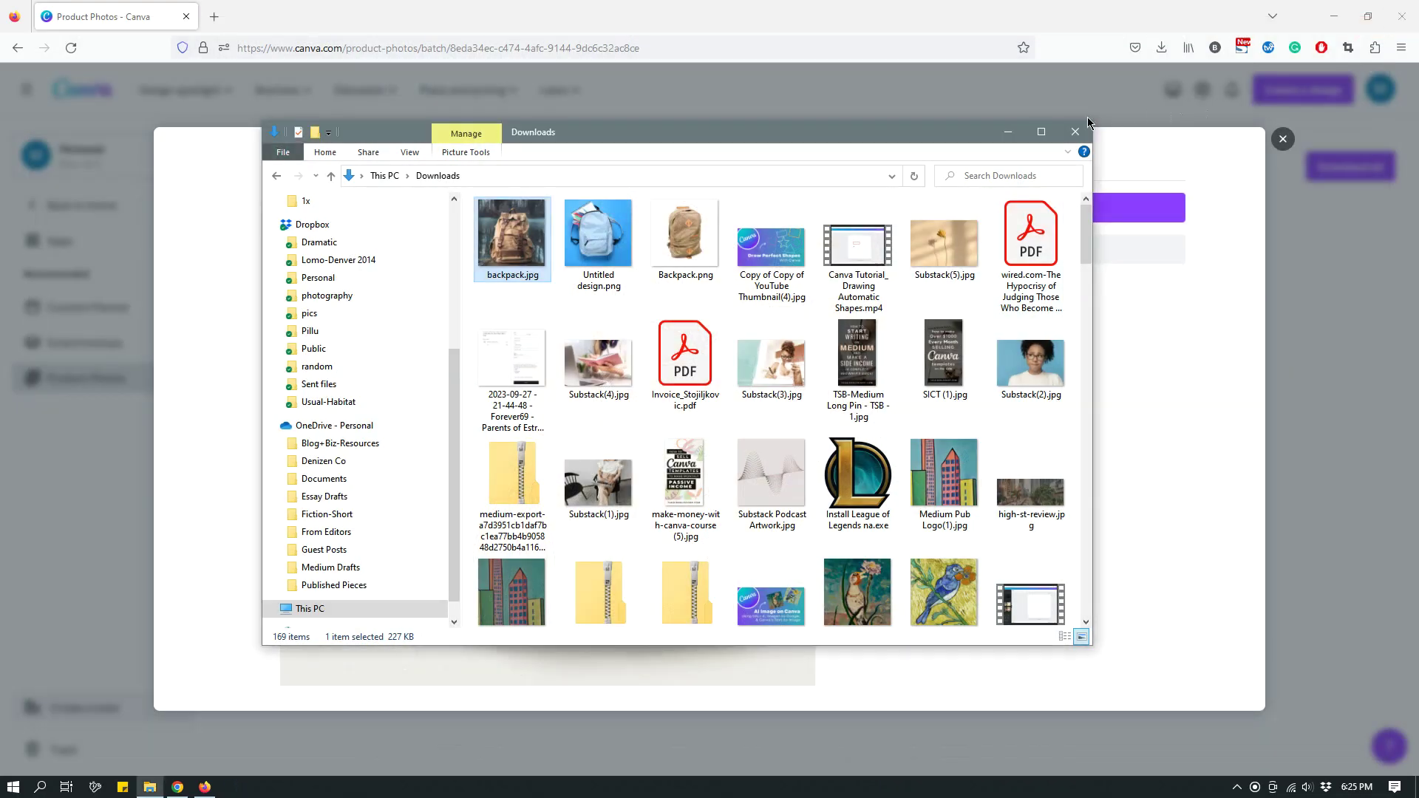
- Close File Explorer and Canva's Save image preview
{"action": "left_click", "coordinate": [1075, 132]}
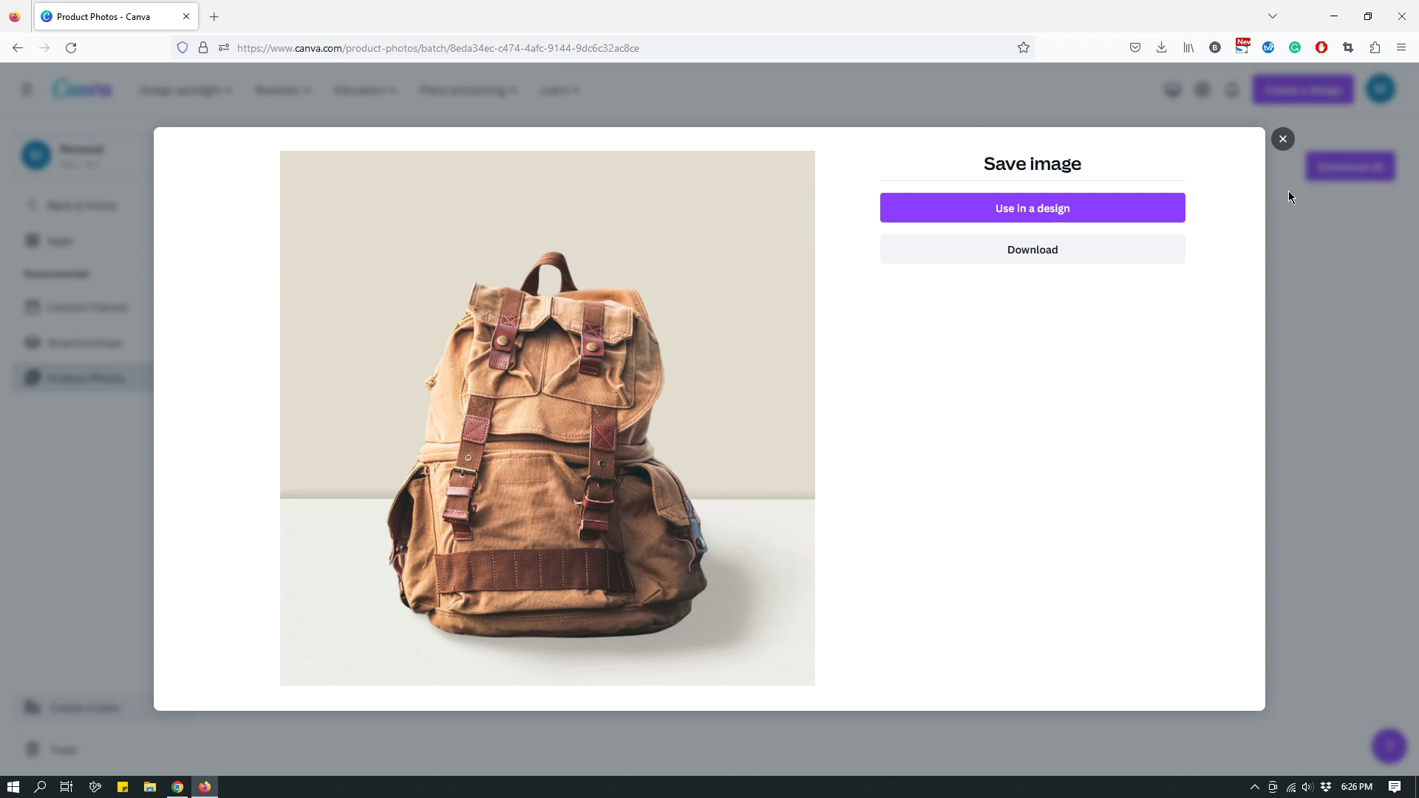
{"action": "left_click", "coordinate": [1281, 139]}
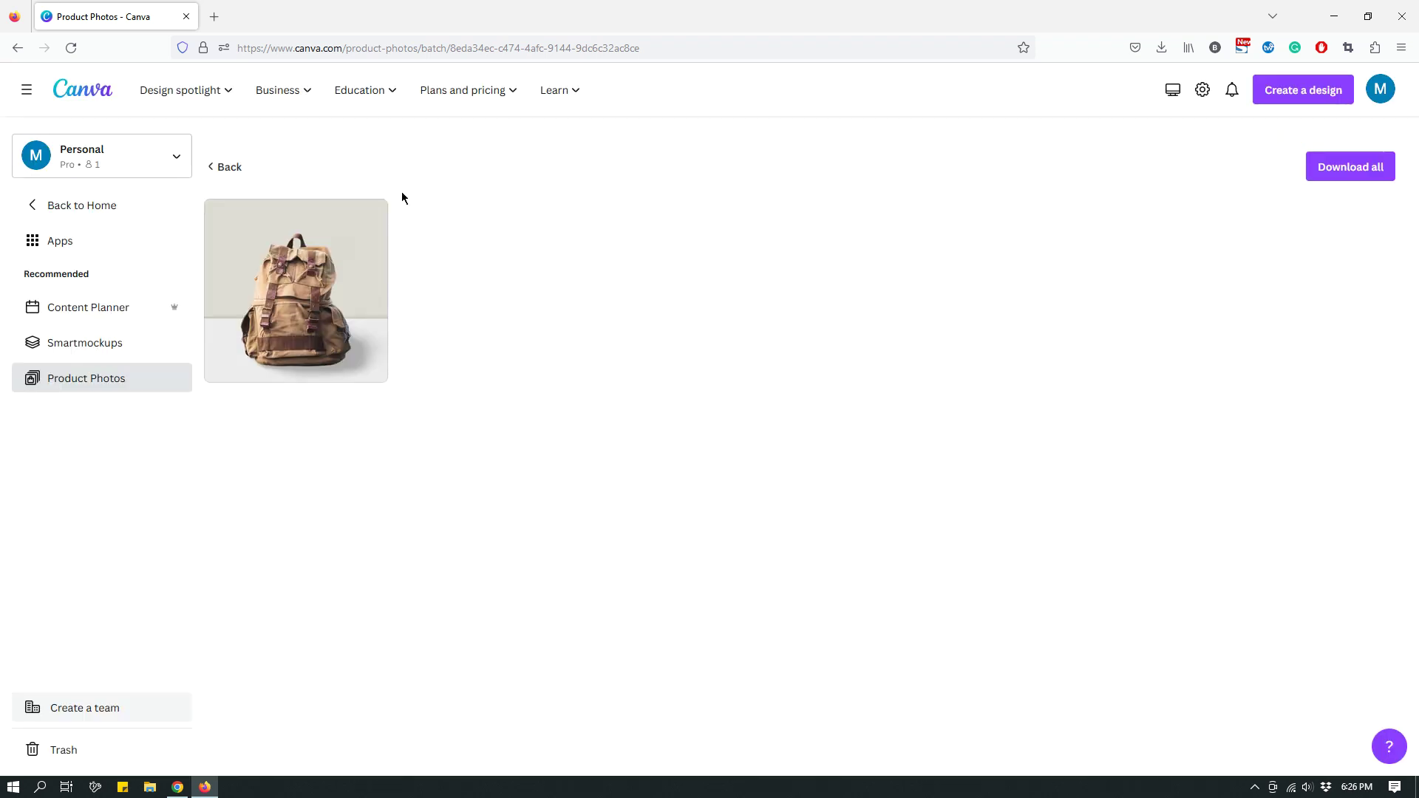
- Start a new batch by uploading backpack.jpg again and continue to style selection
{"action": "left_click", "coordinate": [225, 168]}
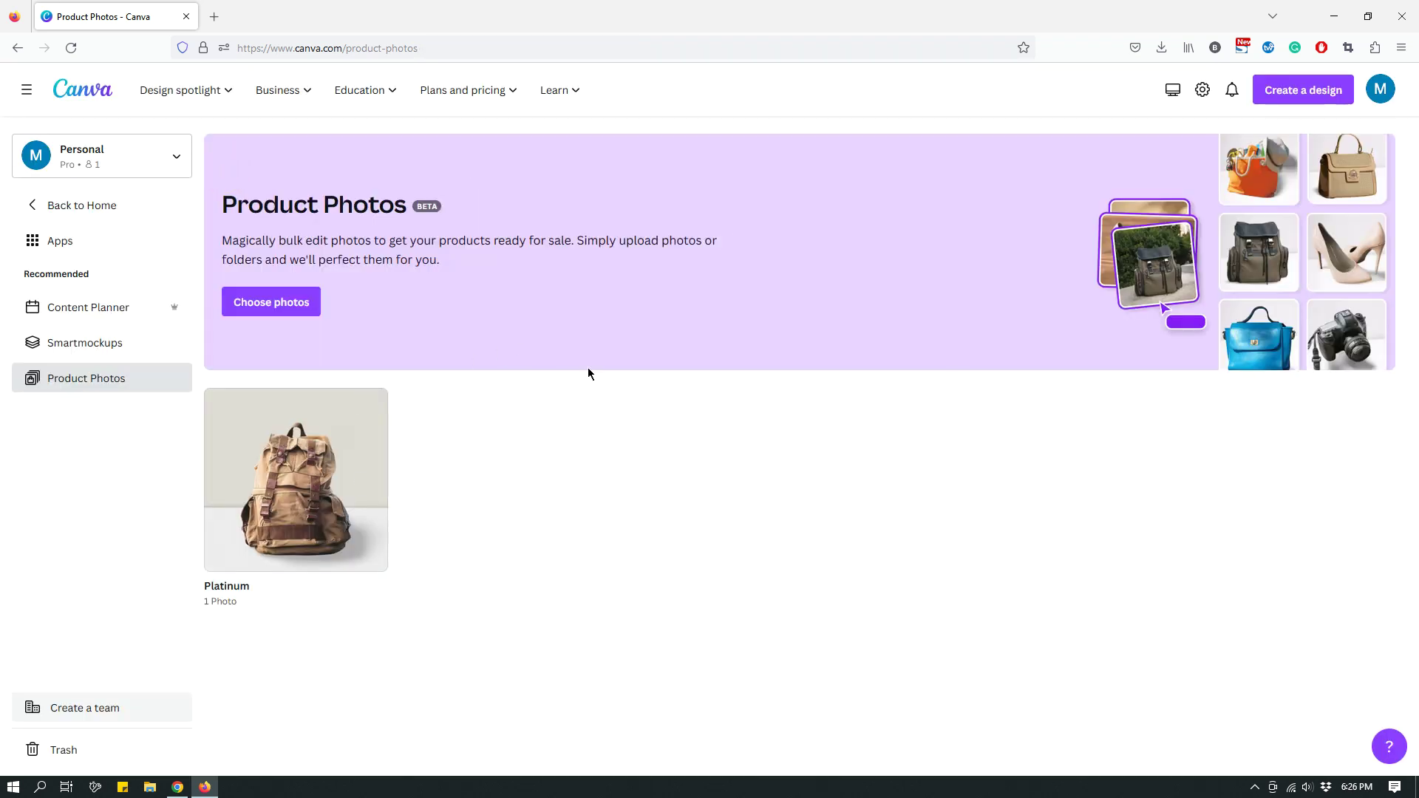
{"action": "left_click", "coordinate": [264, 304]}
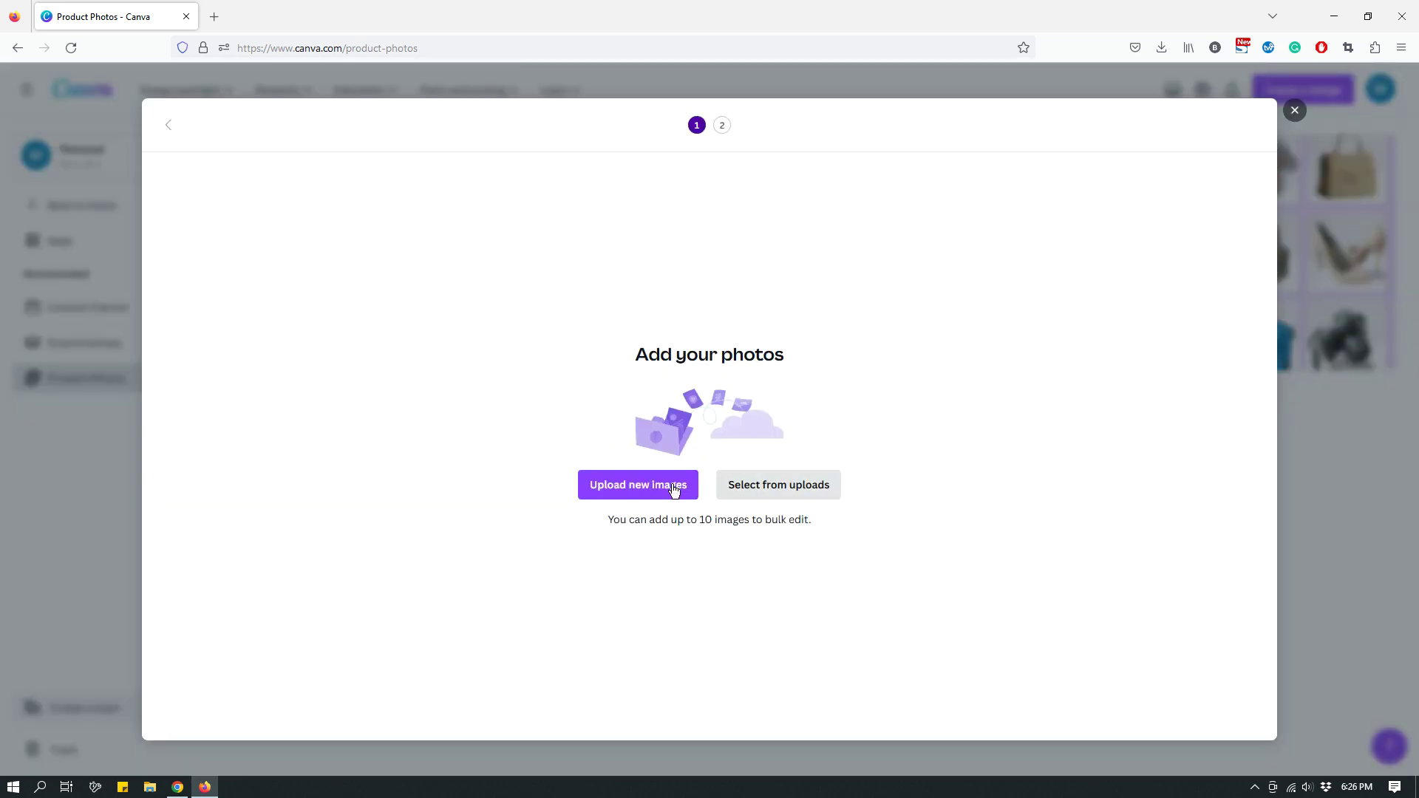
{"action": "left_click", "coordinate": [672, 488]}
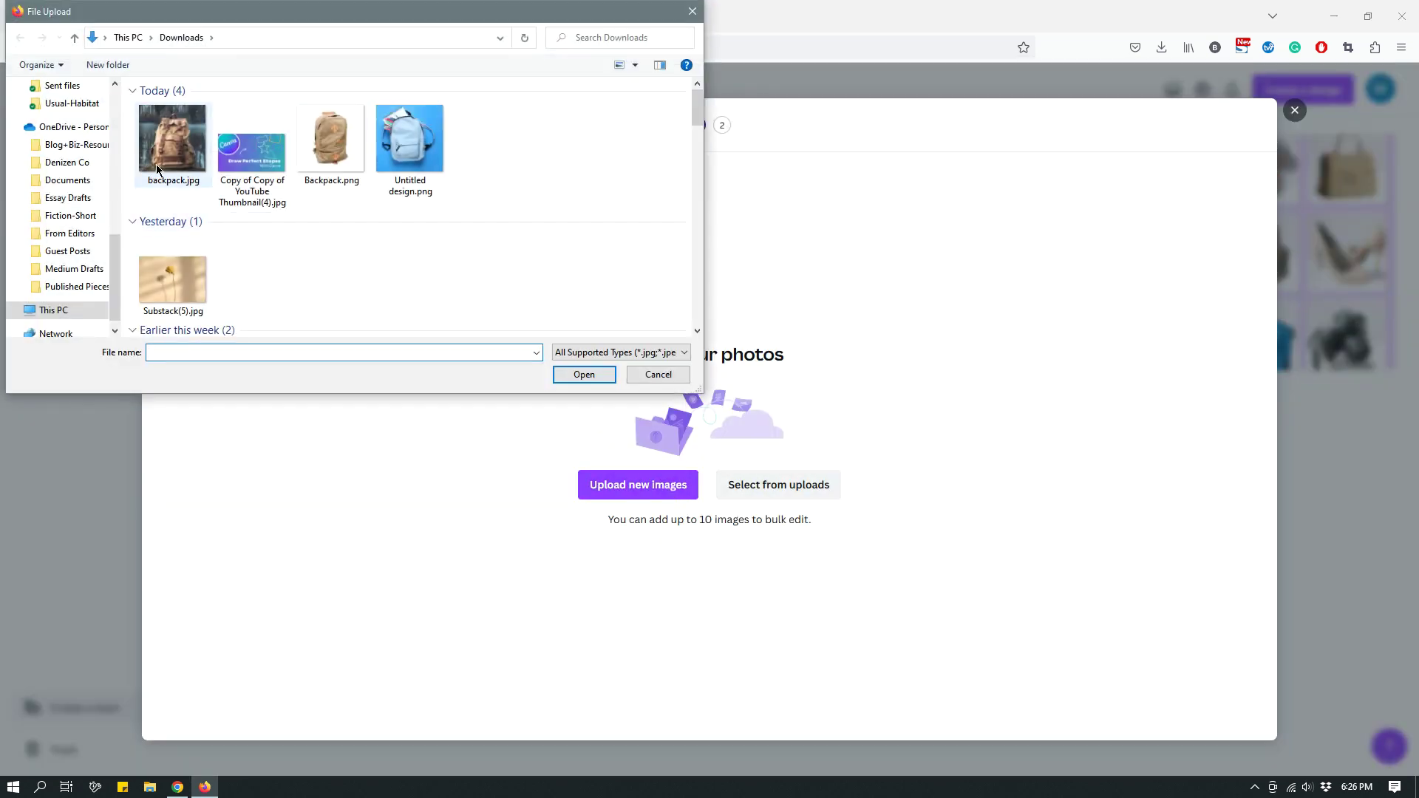
{"action": "left_click", "coordinate": [156, 169]}
{"action": "left_click", "coordinate": [583, 374]}
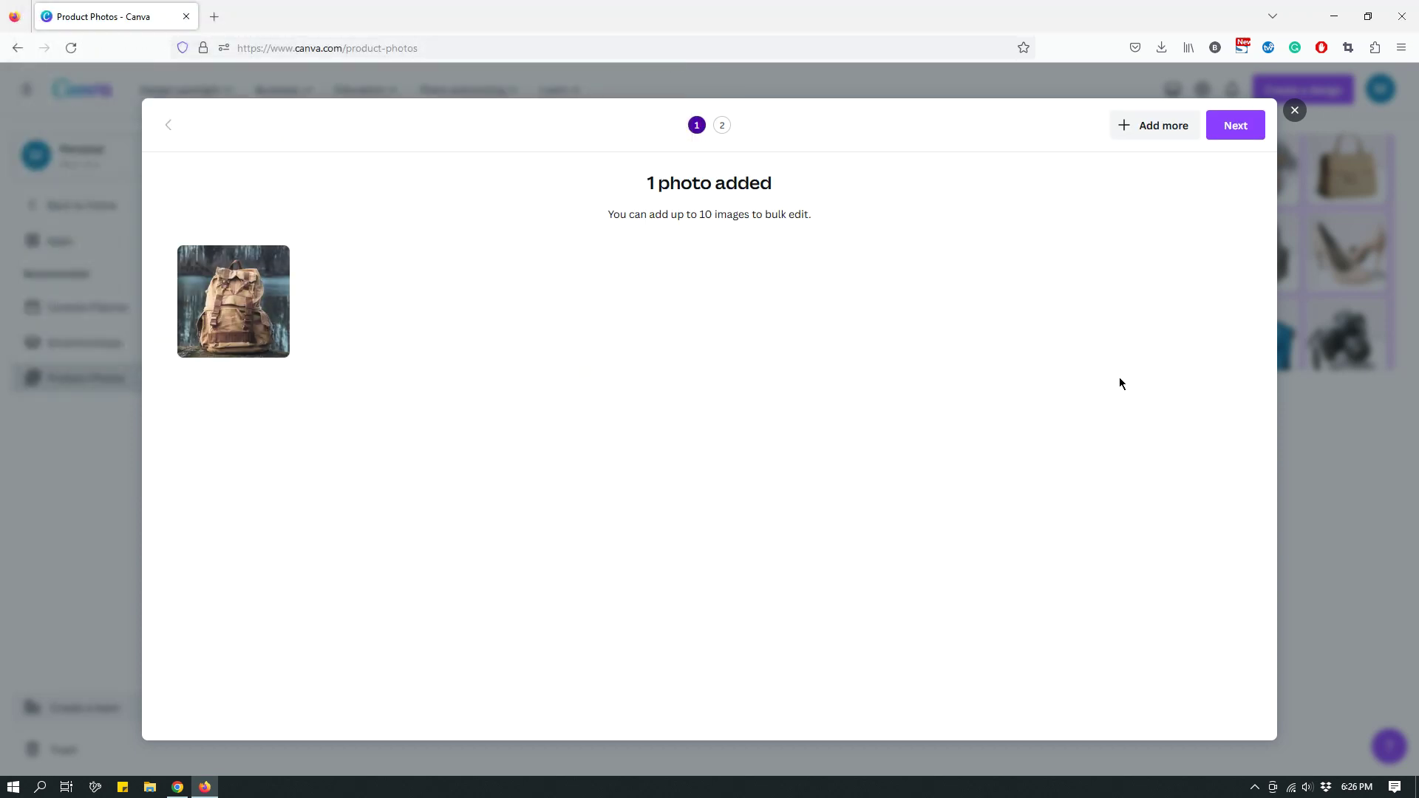
{"action": "left_click", "coordinate": [1248, 128]}
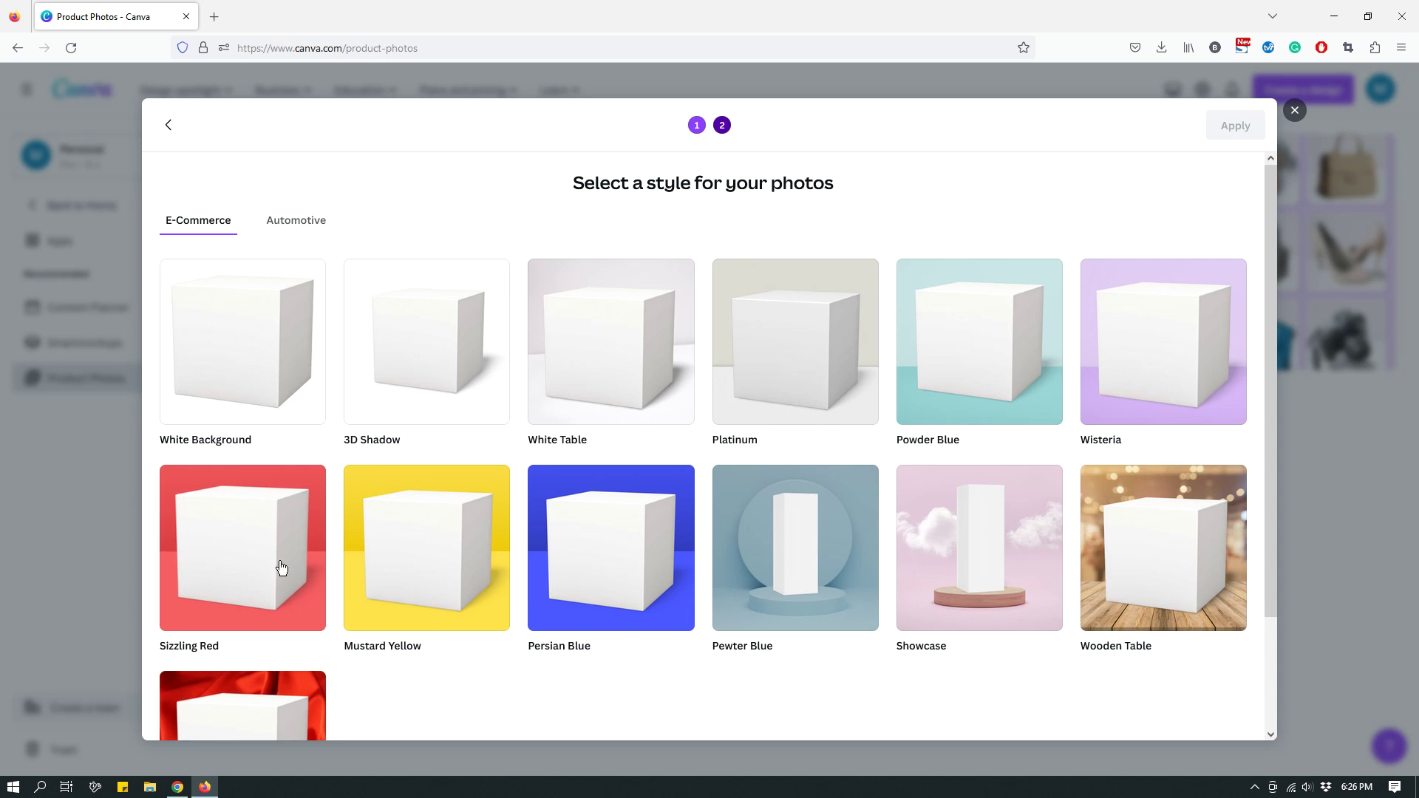
- Choose the Wooden Table backdrop and apply it to the new backpack photo
{"action": "scroll", "coordinate": [310, 558], "scroll_direction": "down", "scroll_amount": 2}
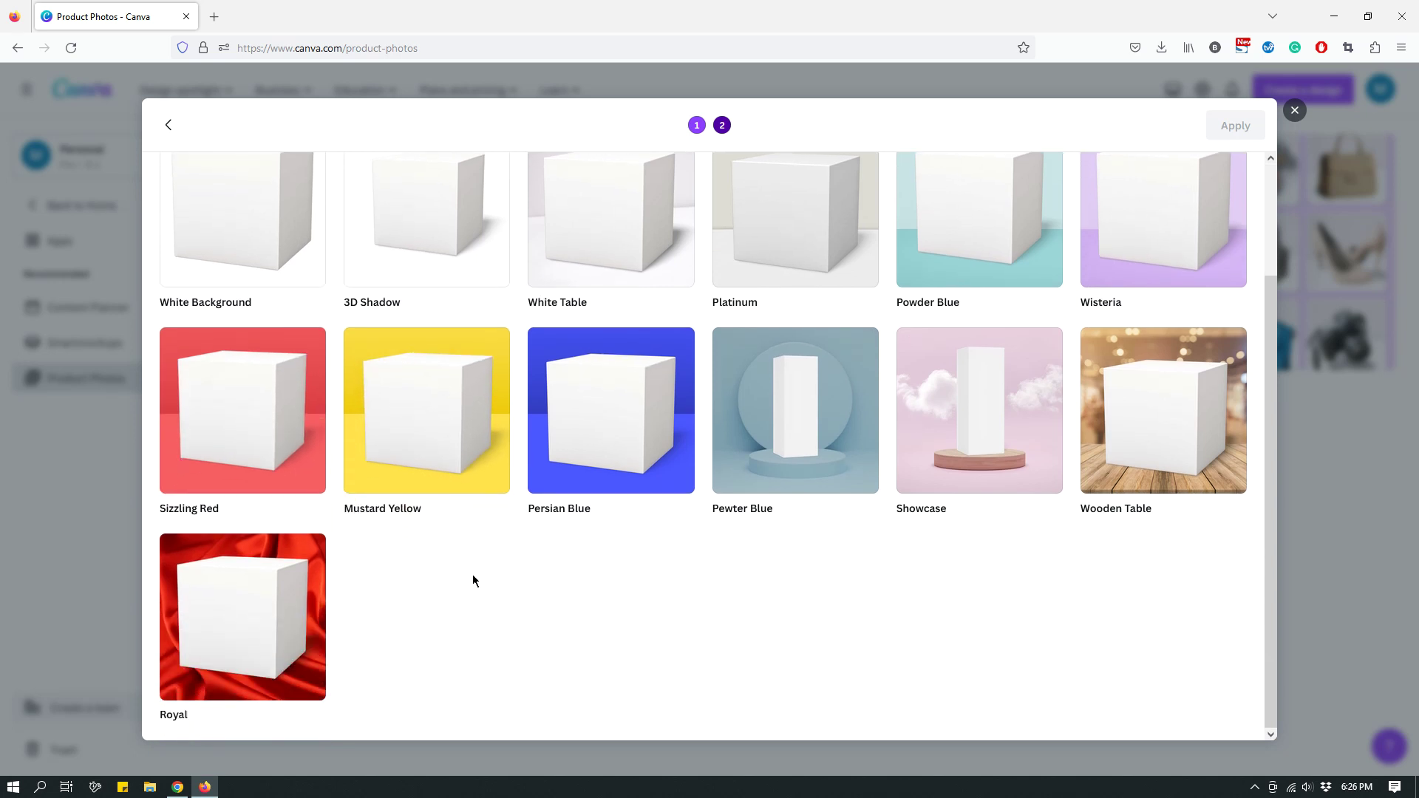
{"action": "left_click", "coordinate": [1177, 444]}
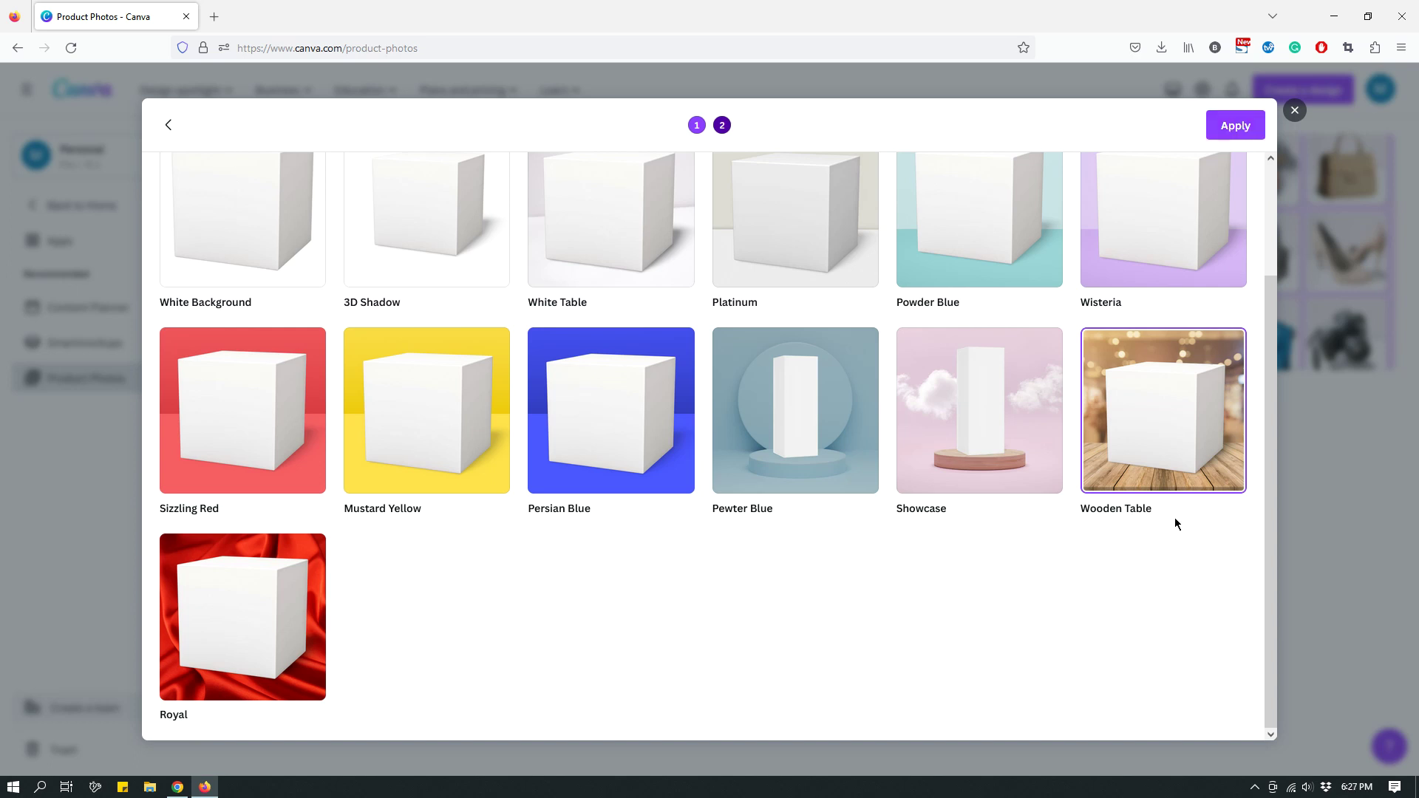
{"action": "left_click", "coordinate": [1234, 127]}
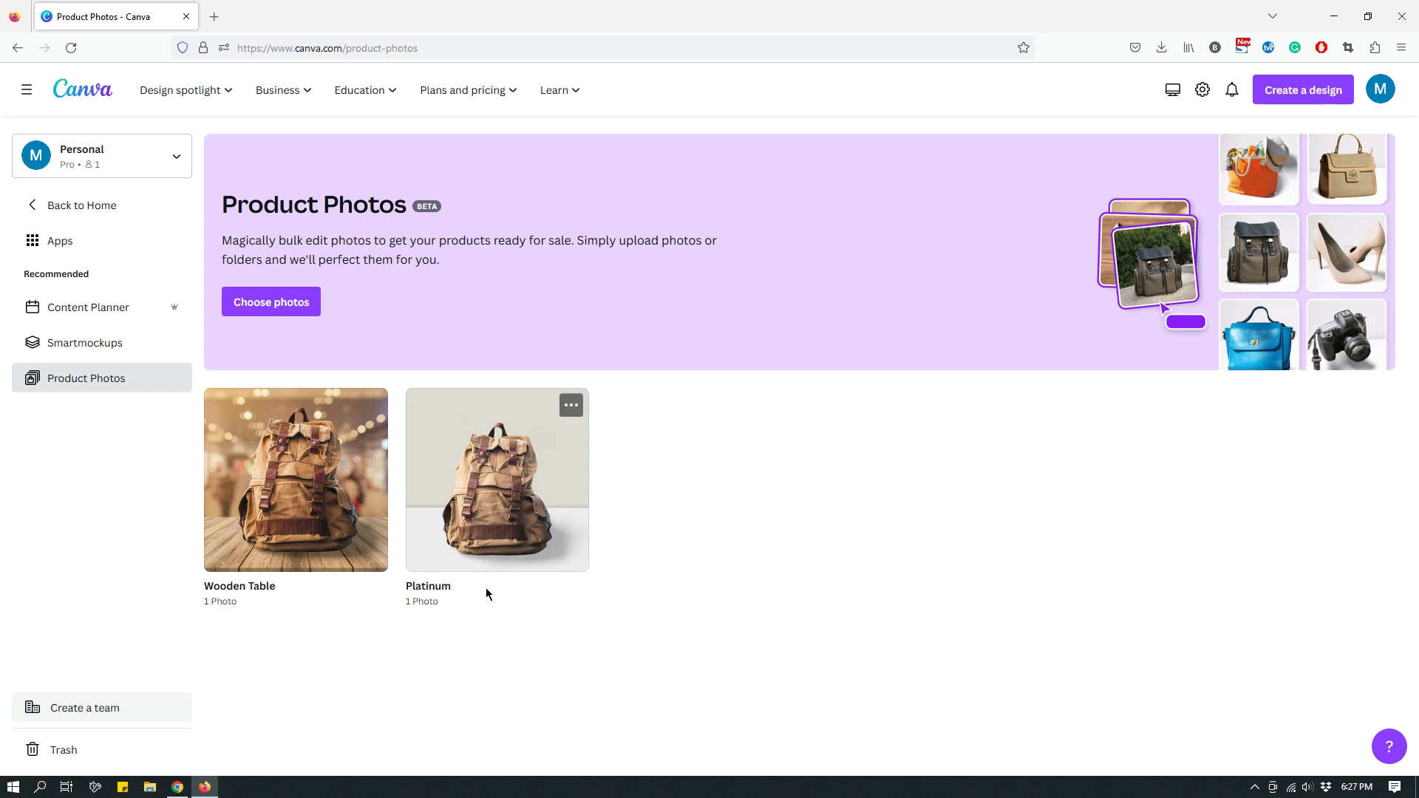
- Open the Wooden Table batch to see the backpack on a wooden tabletop
{"action": "left_click", "coordinate": [288, 492]}
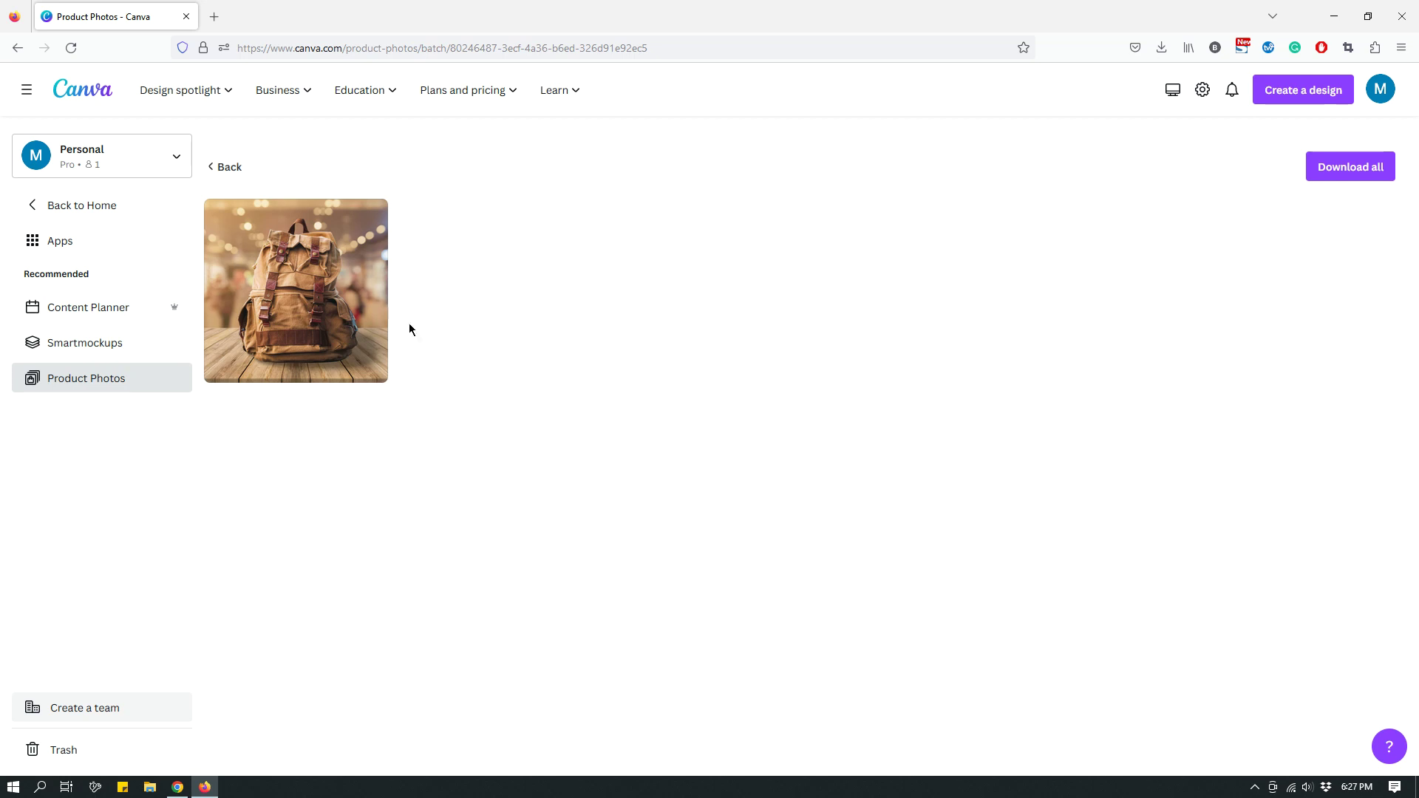
{"action": "left_click", "coordinate": [346, 297]}
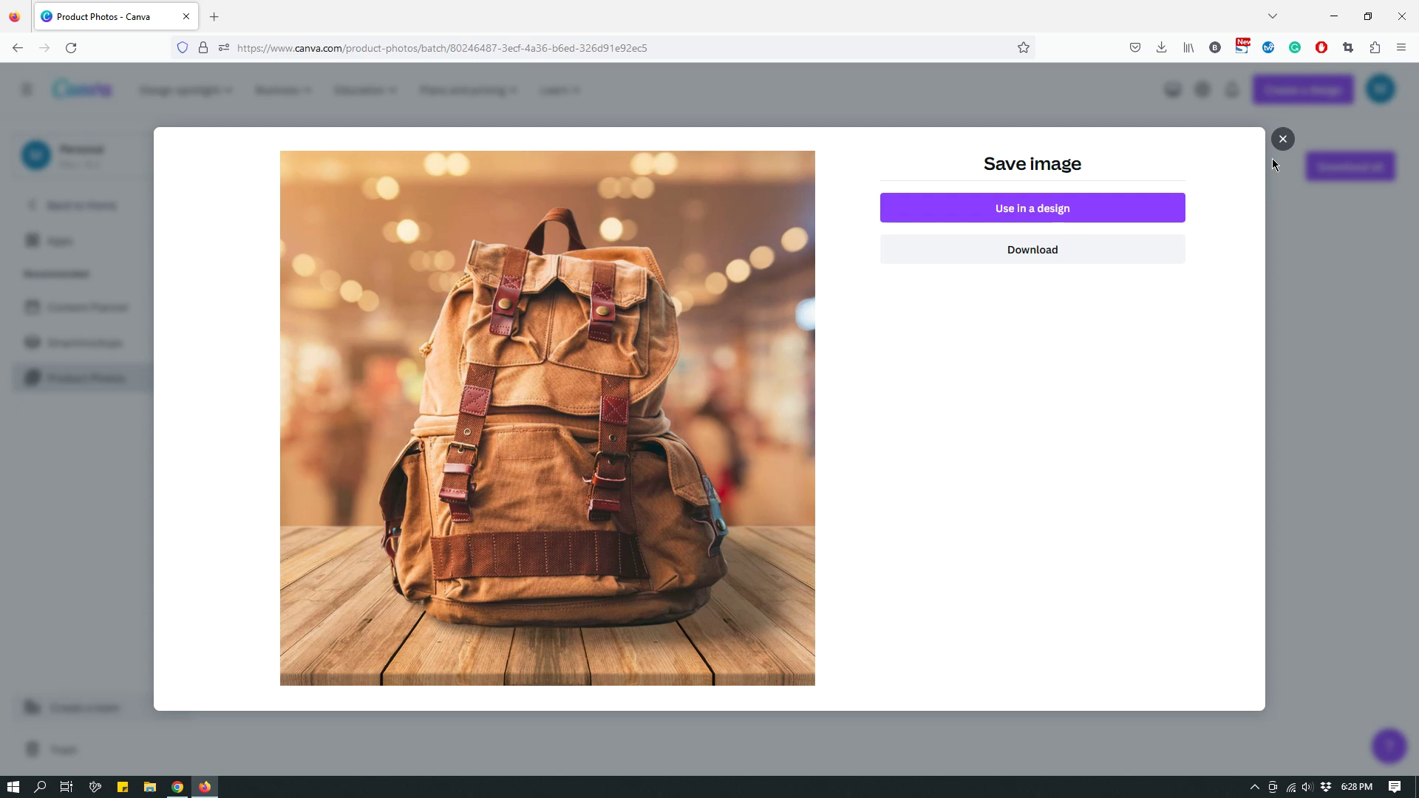
{"action": "left_click", "coordinate": [1282, 140]}
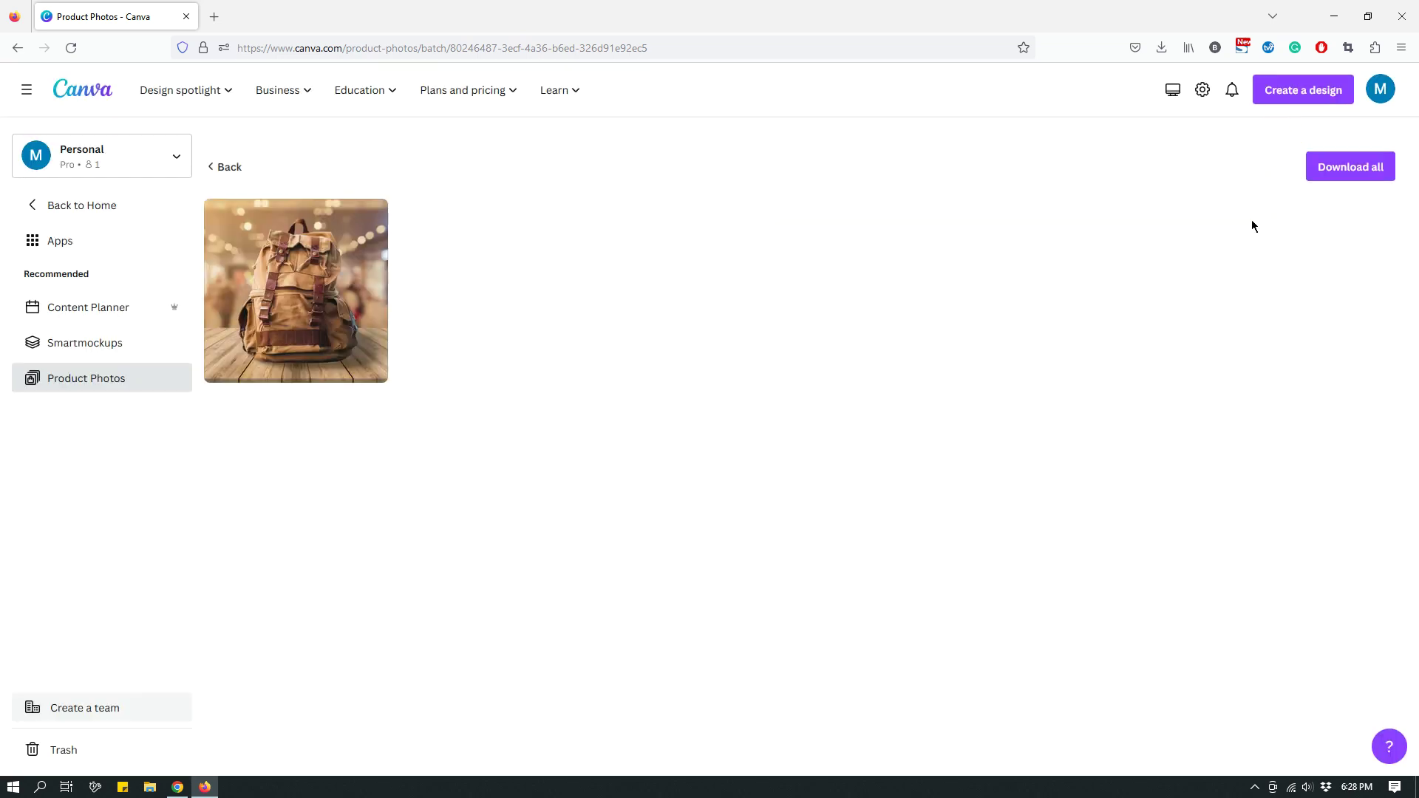
- Preview the Platinum batch's backpack photo, then return to the overview listing both sets
{"action": "left_click", "coordinate": [240, 176]}
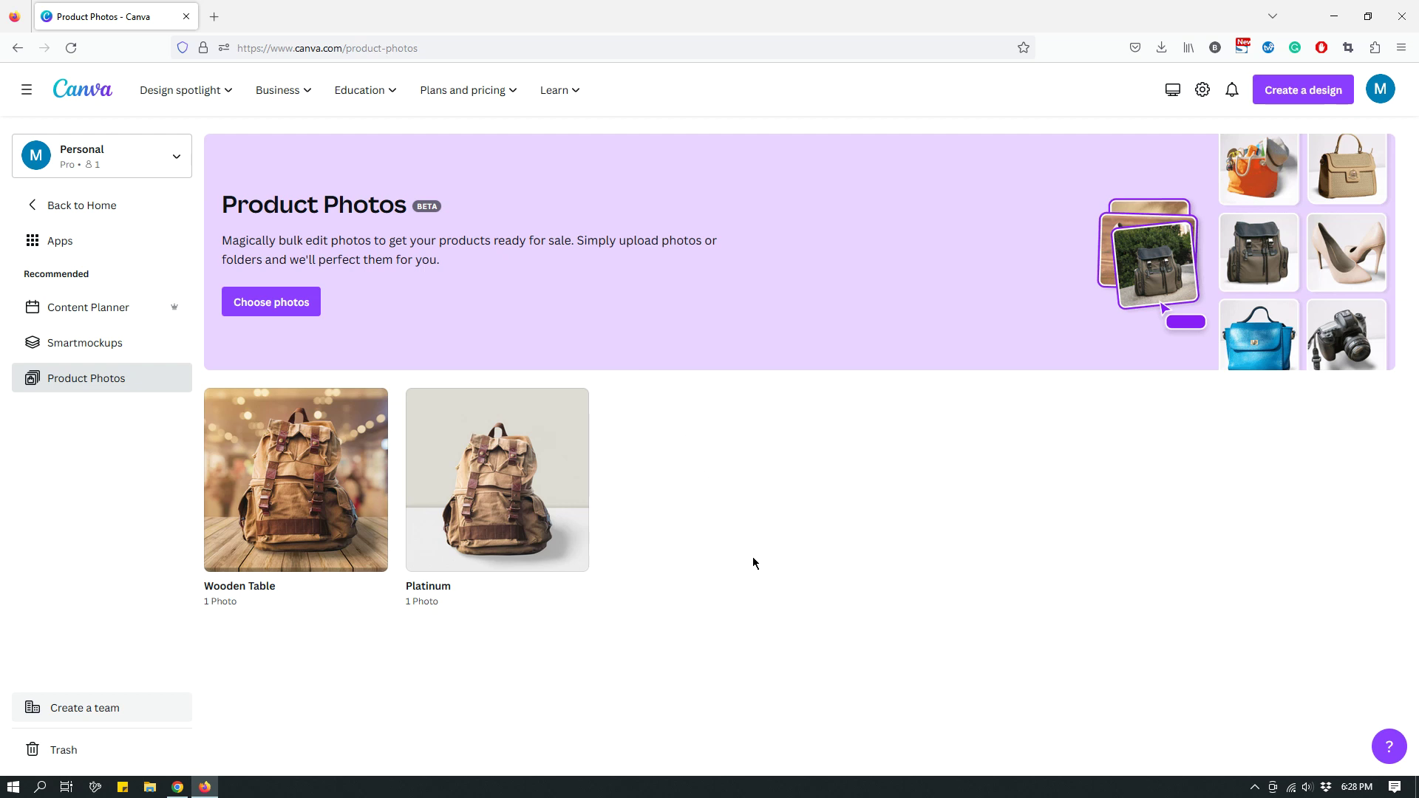
{"action": "left_click", "coordinate": [473, 480]}
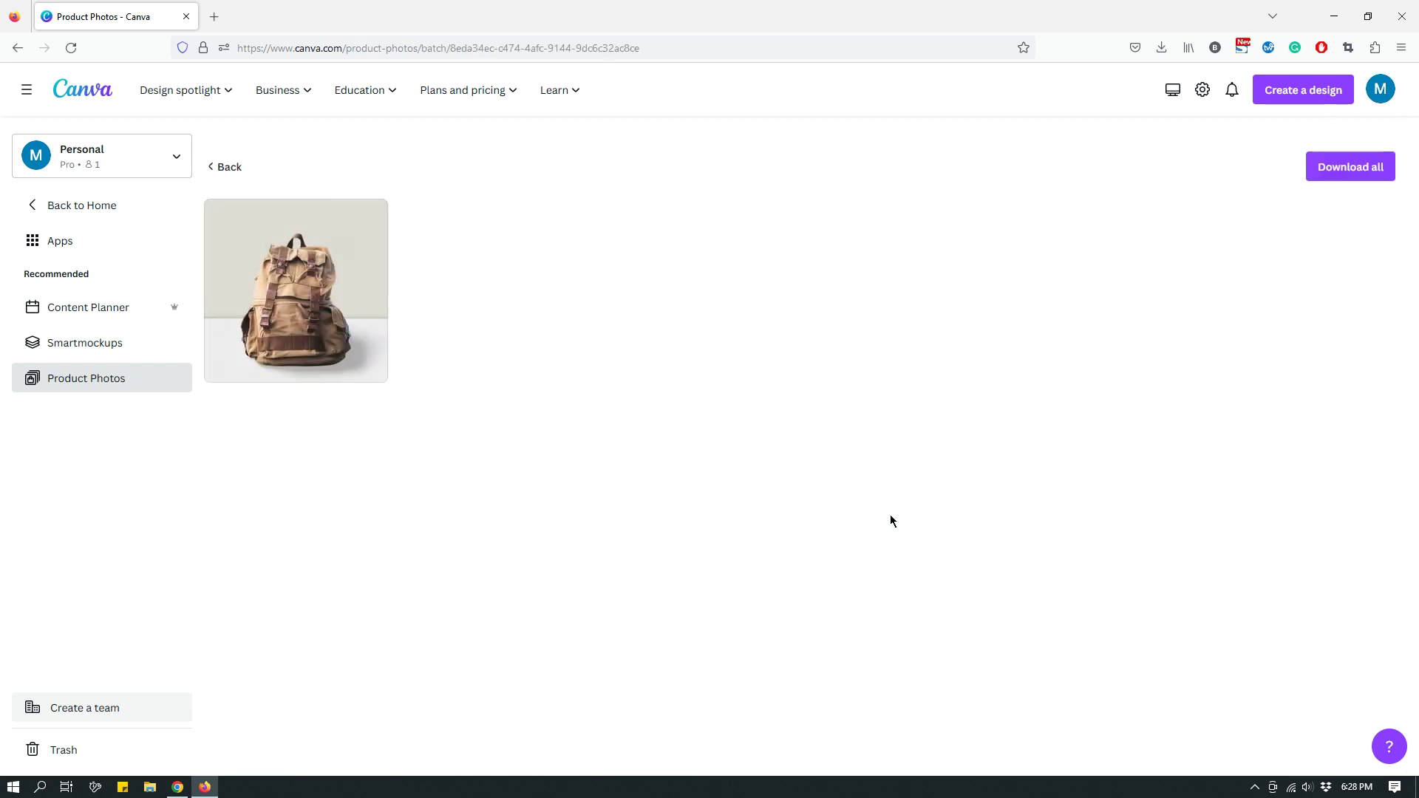
{"action": "left_click", "coordinate": [320, 352]}
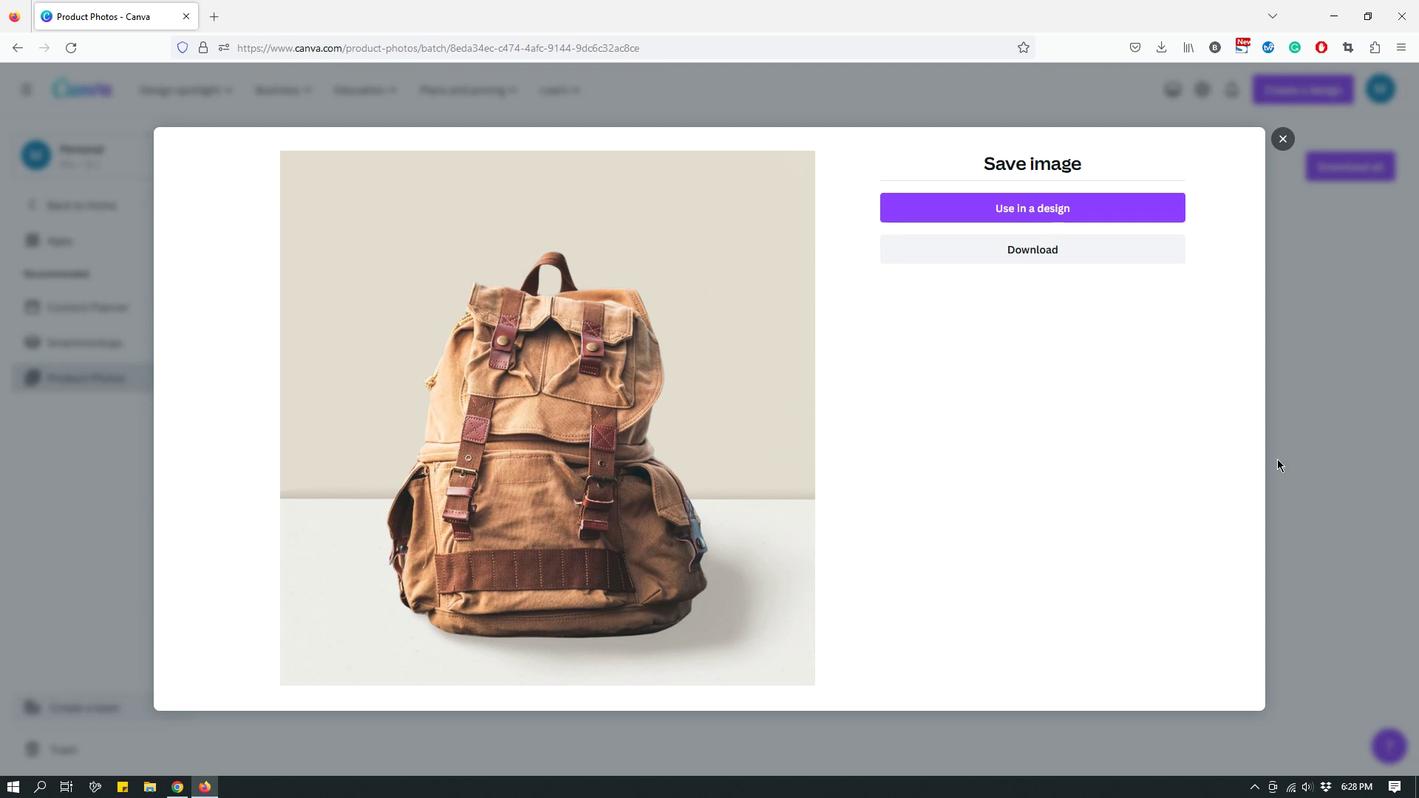
{"action": "left_click", "coordinate": [1283, 139]}
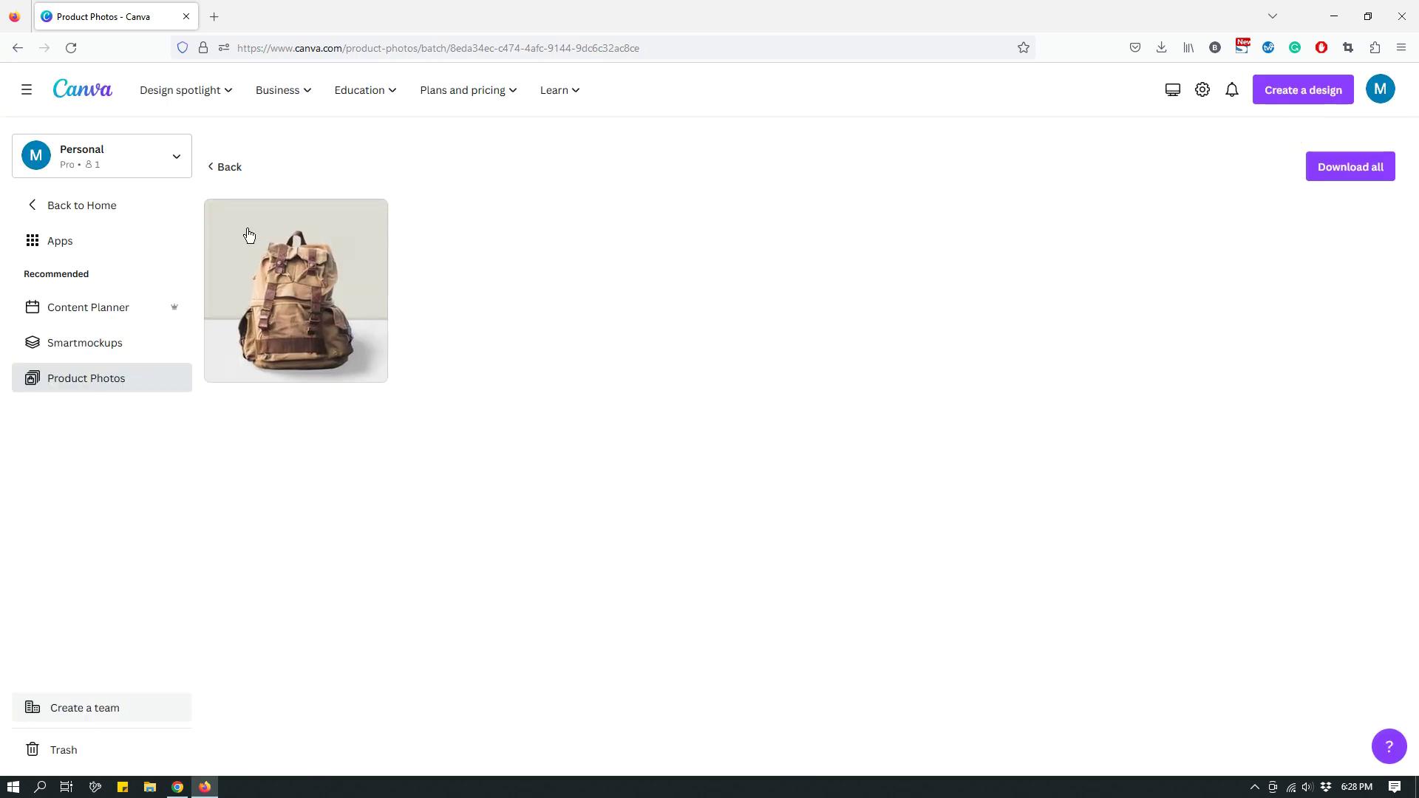
{"action": "left_click", "coordinate": [222, 173]}
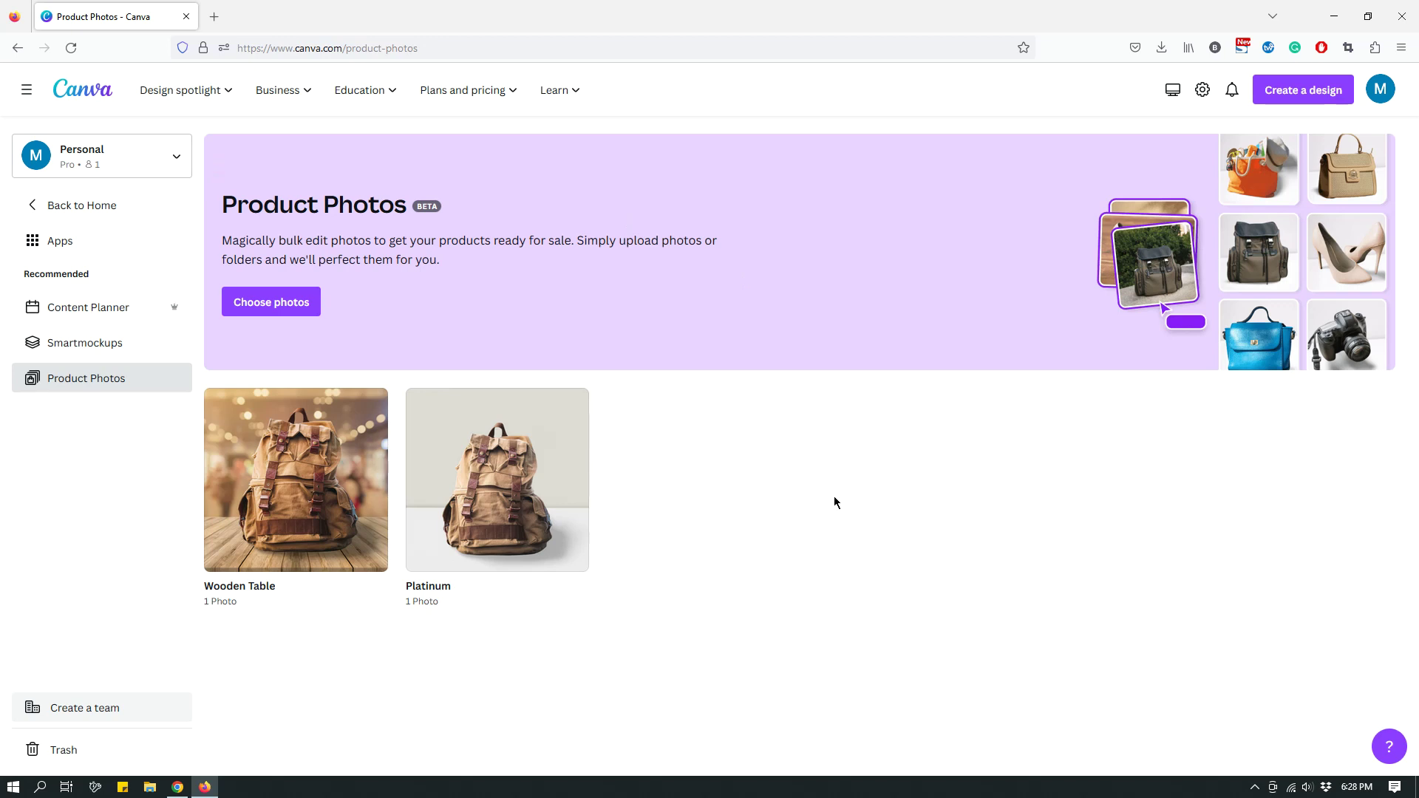